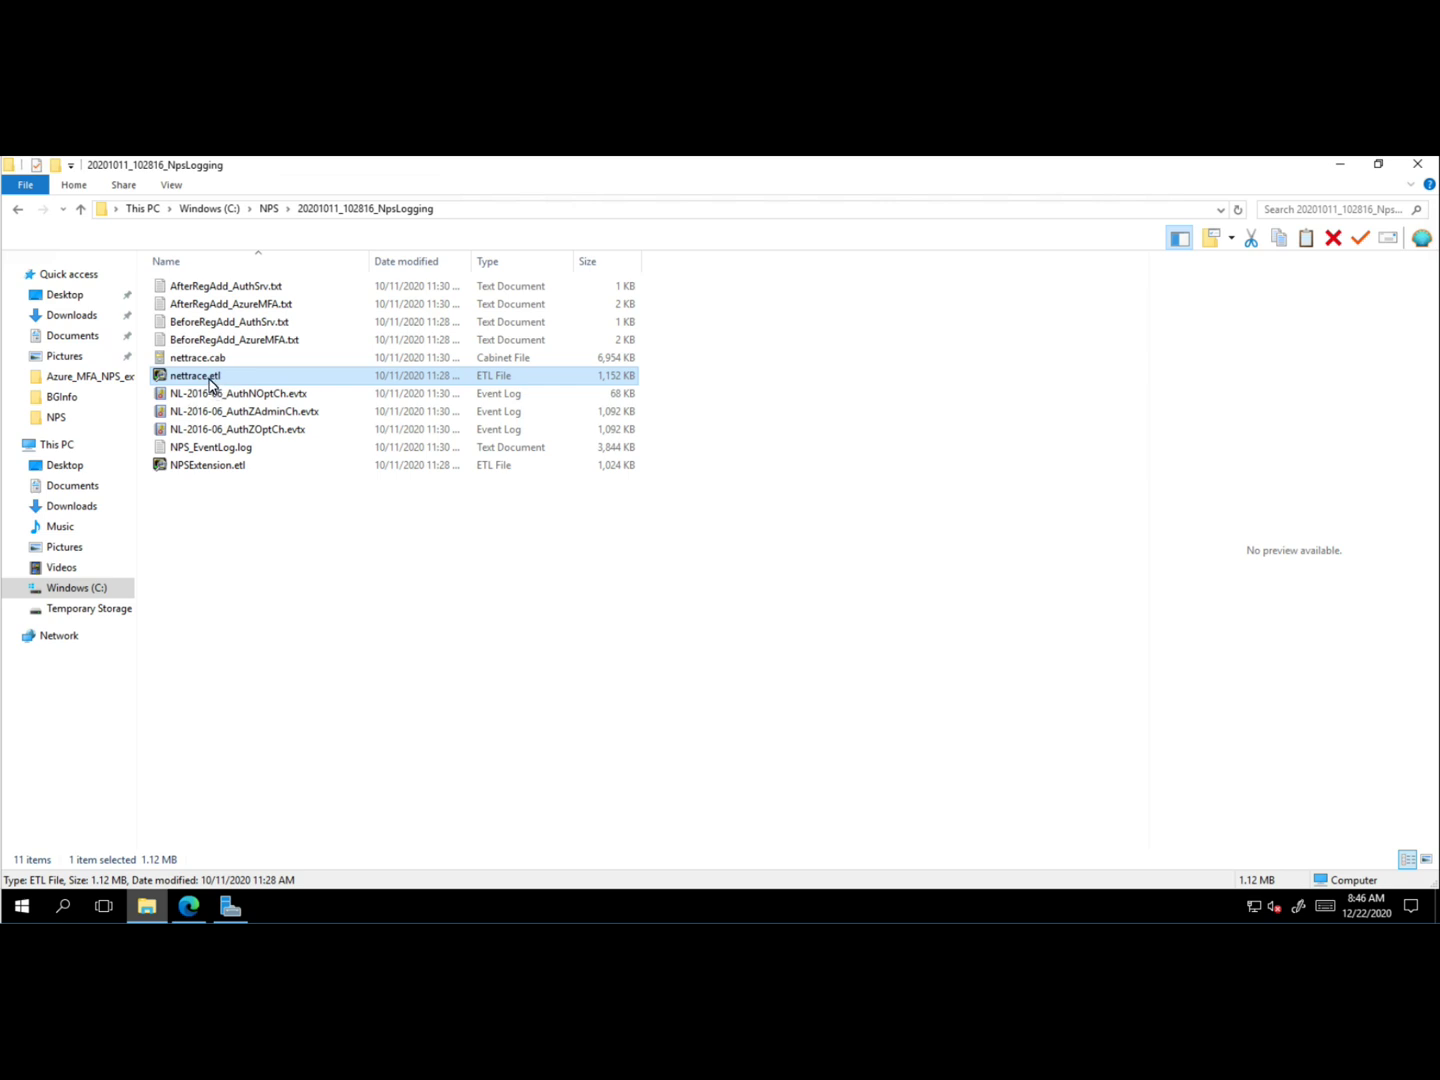
Open nettrace.etl from File Explorer with Microsoft Network Monitor 3
right_click(199, 381)
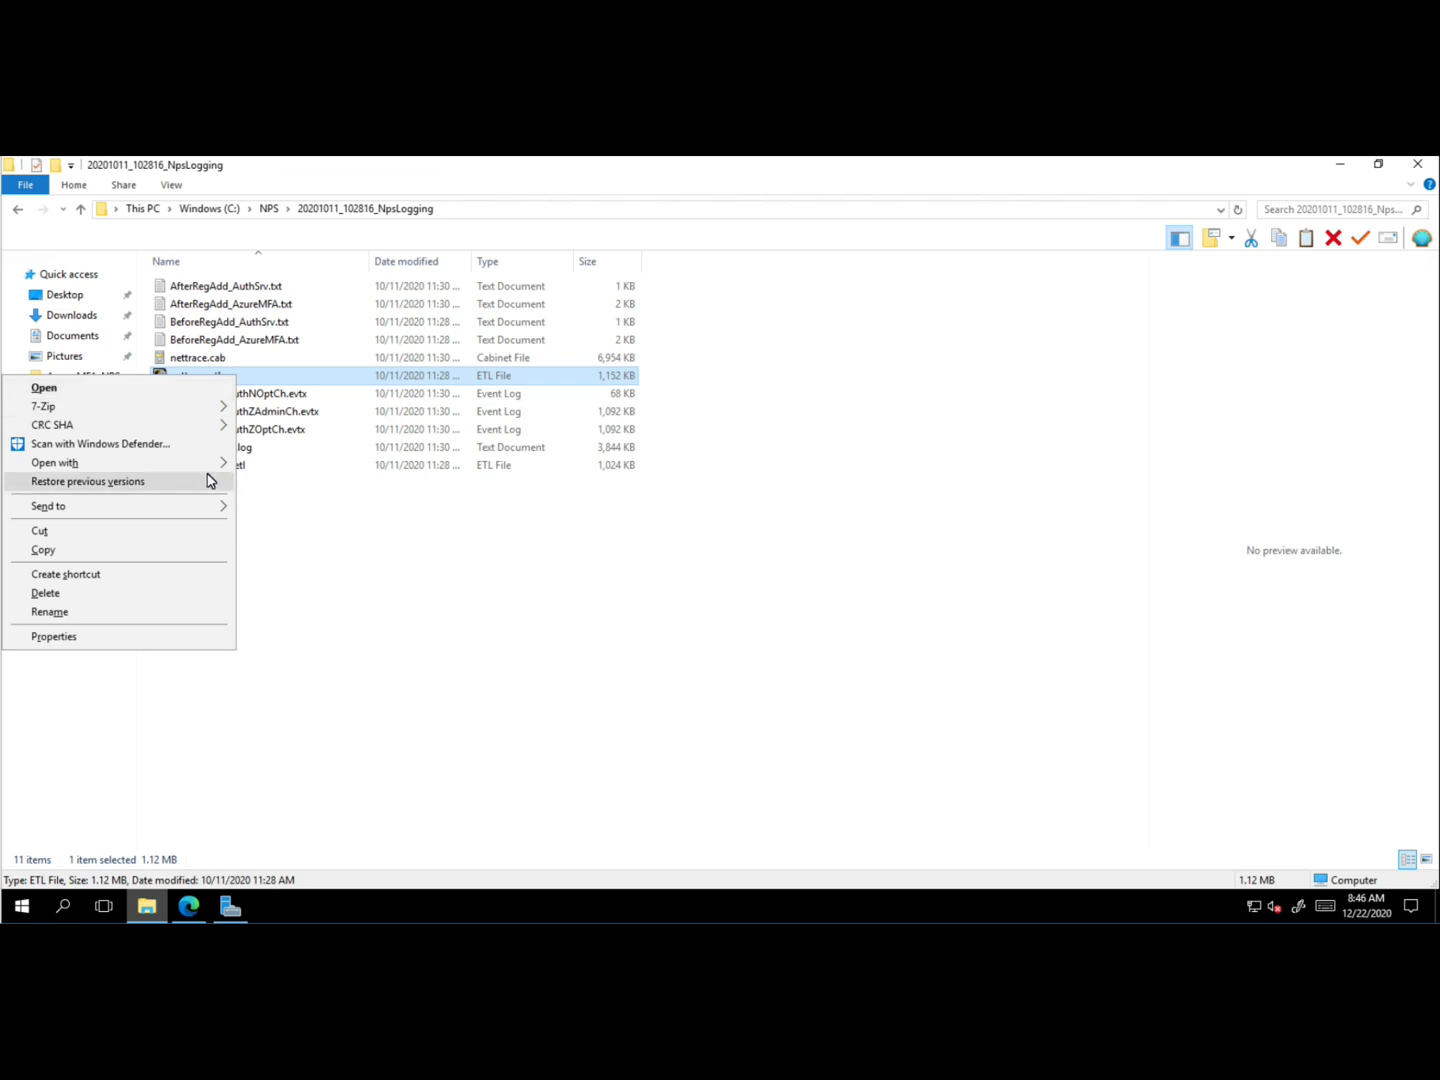
mouse_move(200, 471)
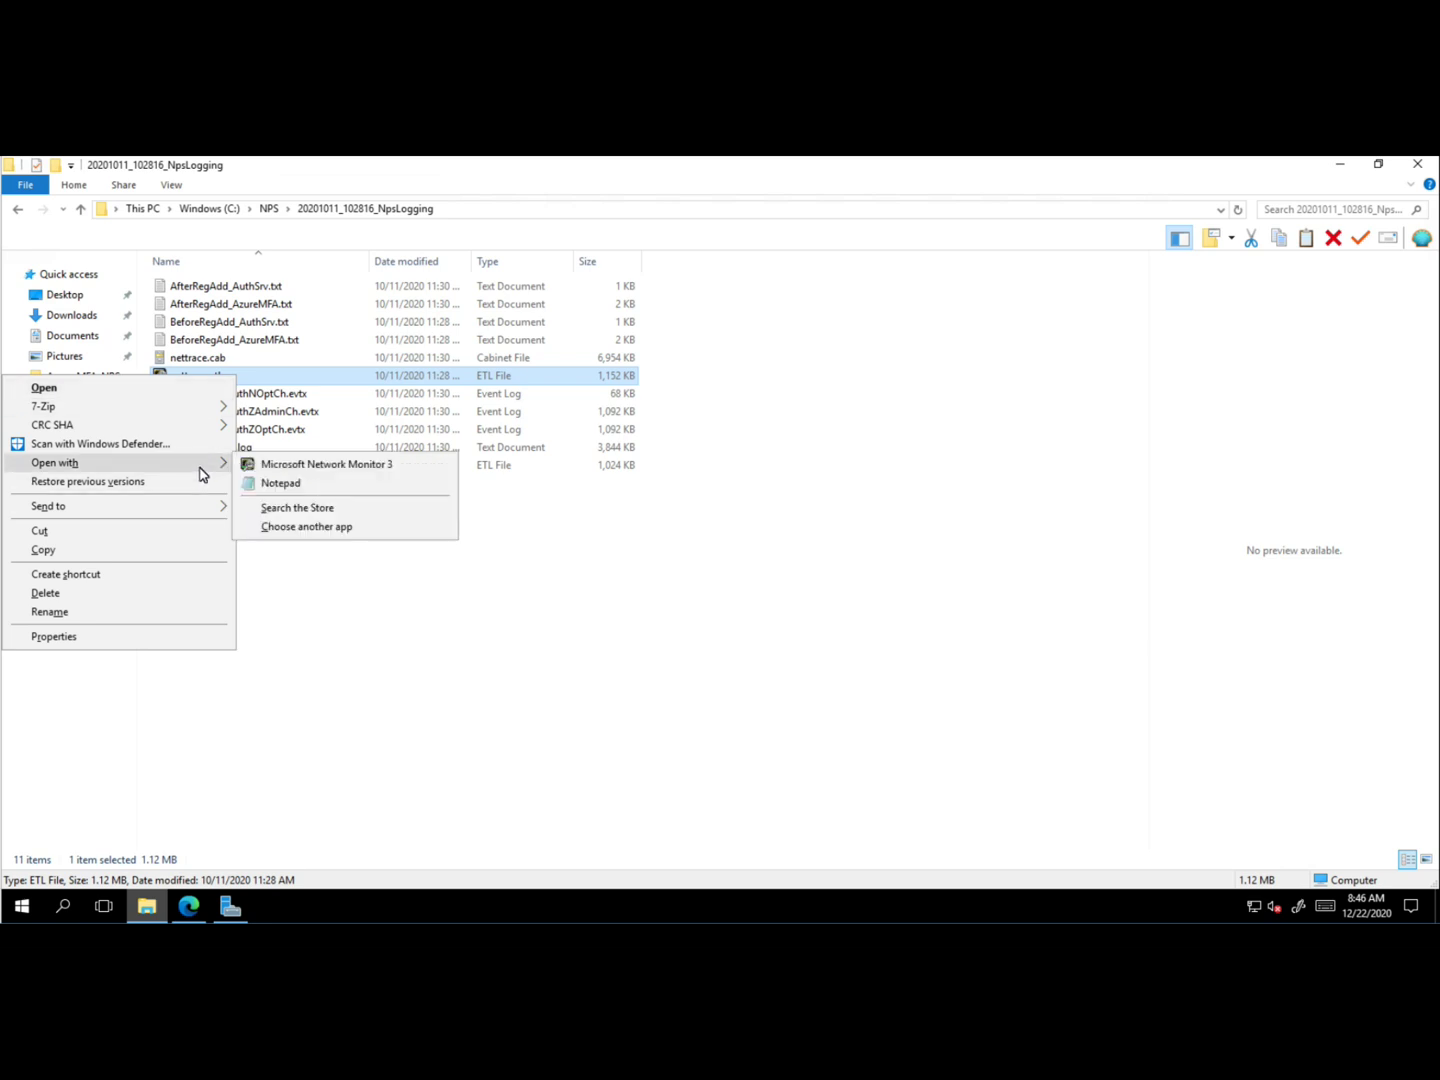
click(284, 464)
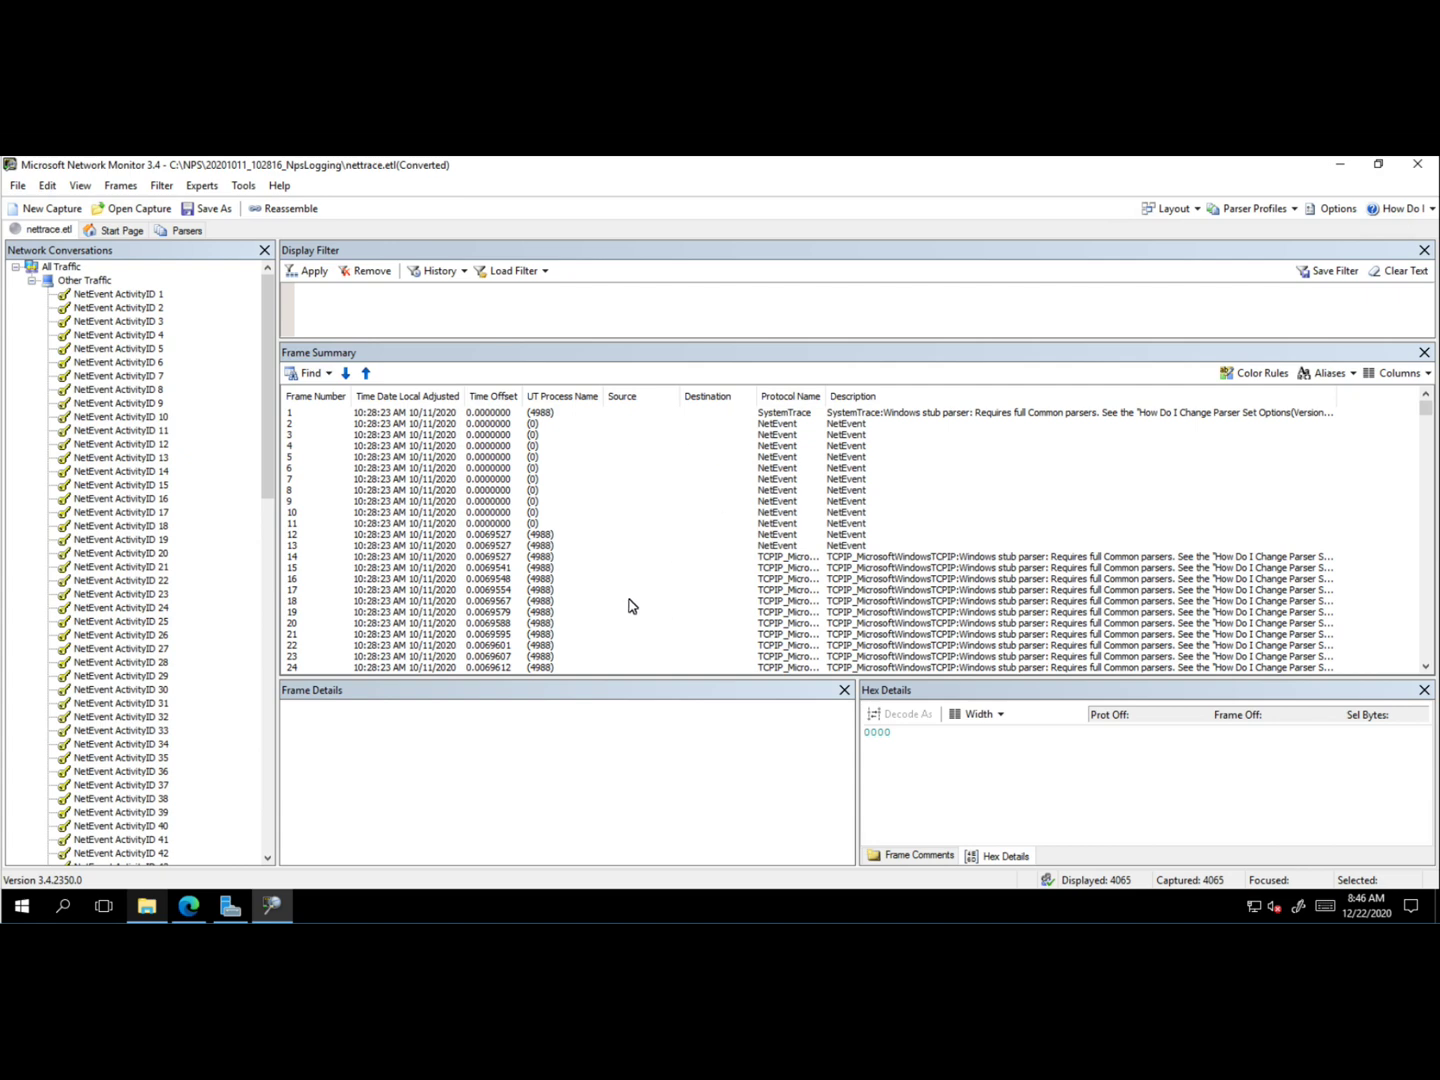
Inspect frames 102, 98 and 94, which show only Windows stub-parser messages
scroll(630, 606, down, 6)
scroll(630, 605, down, 13)
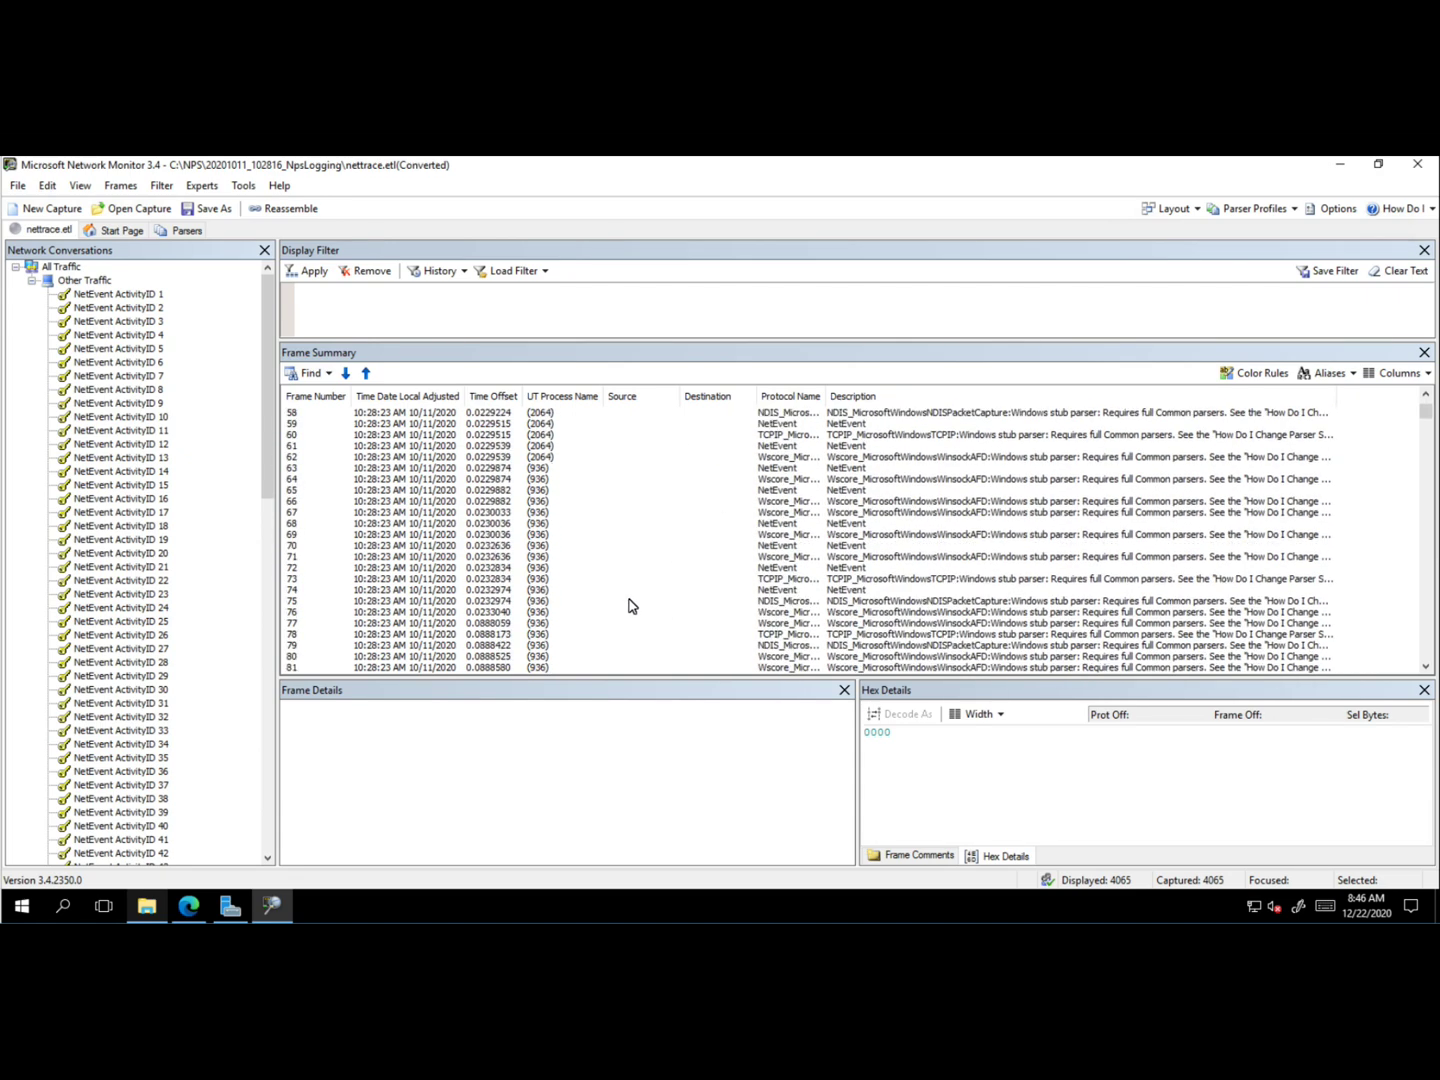
scroll(630, 606, down, 11)
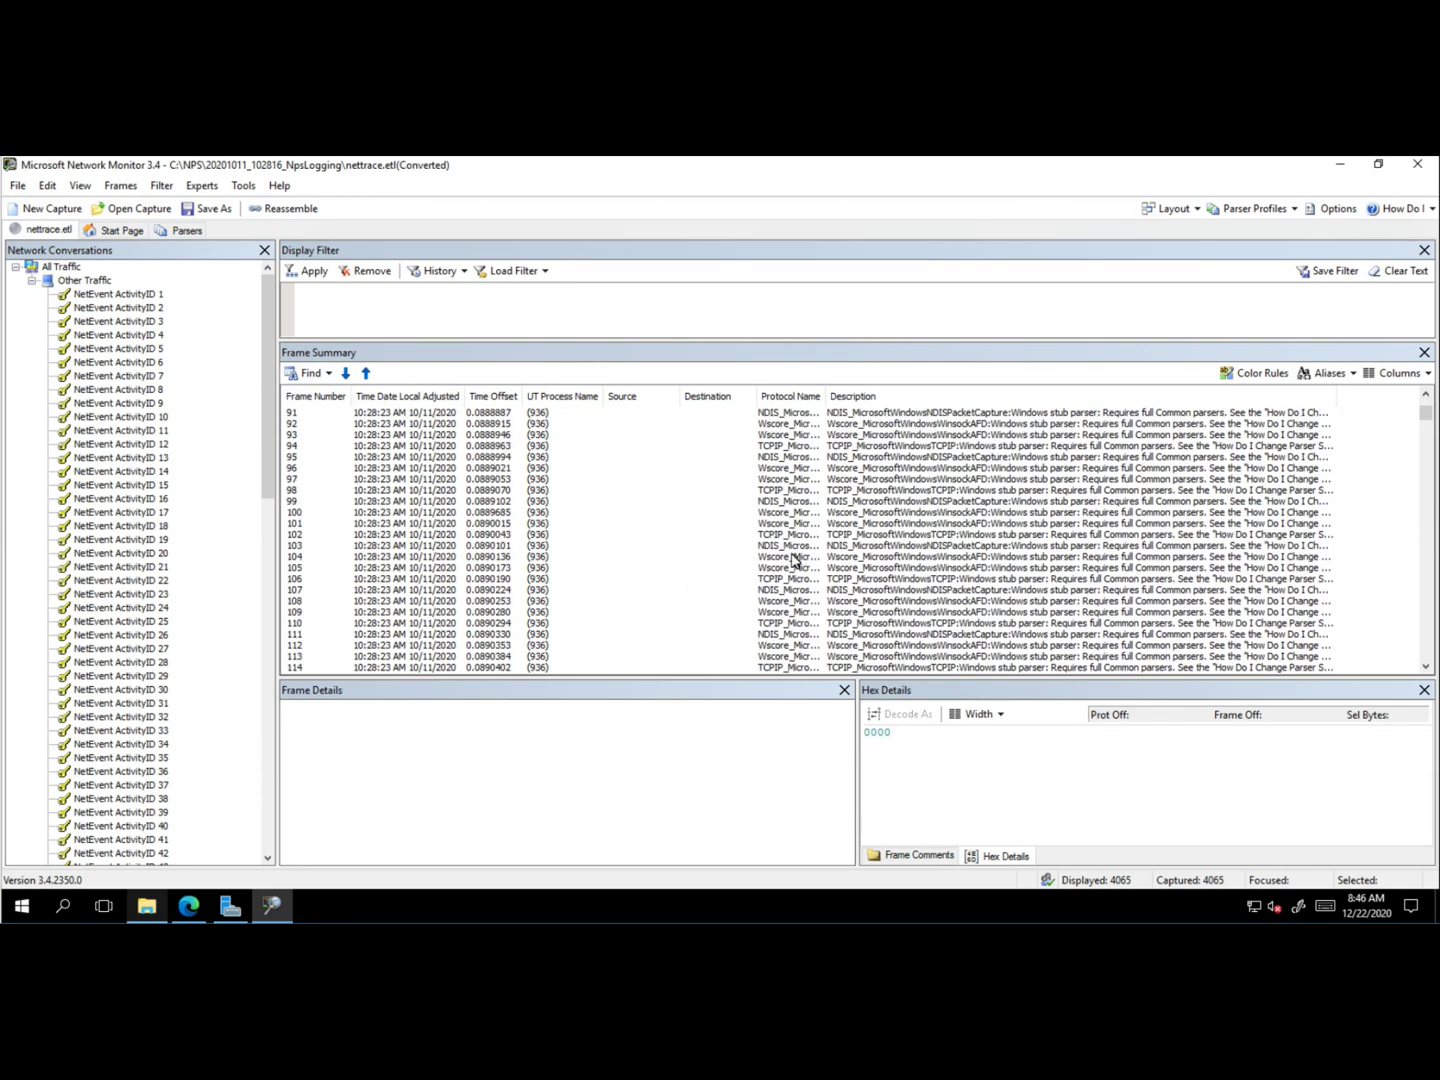
click(857, 535)
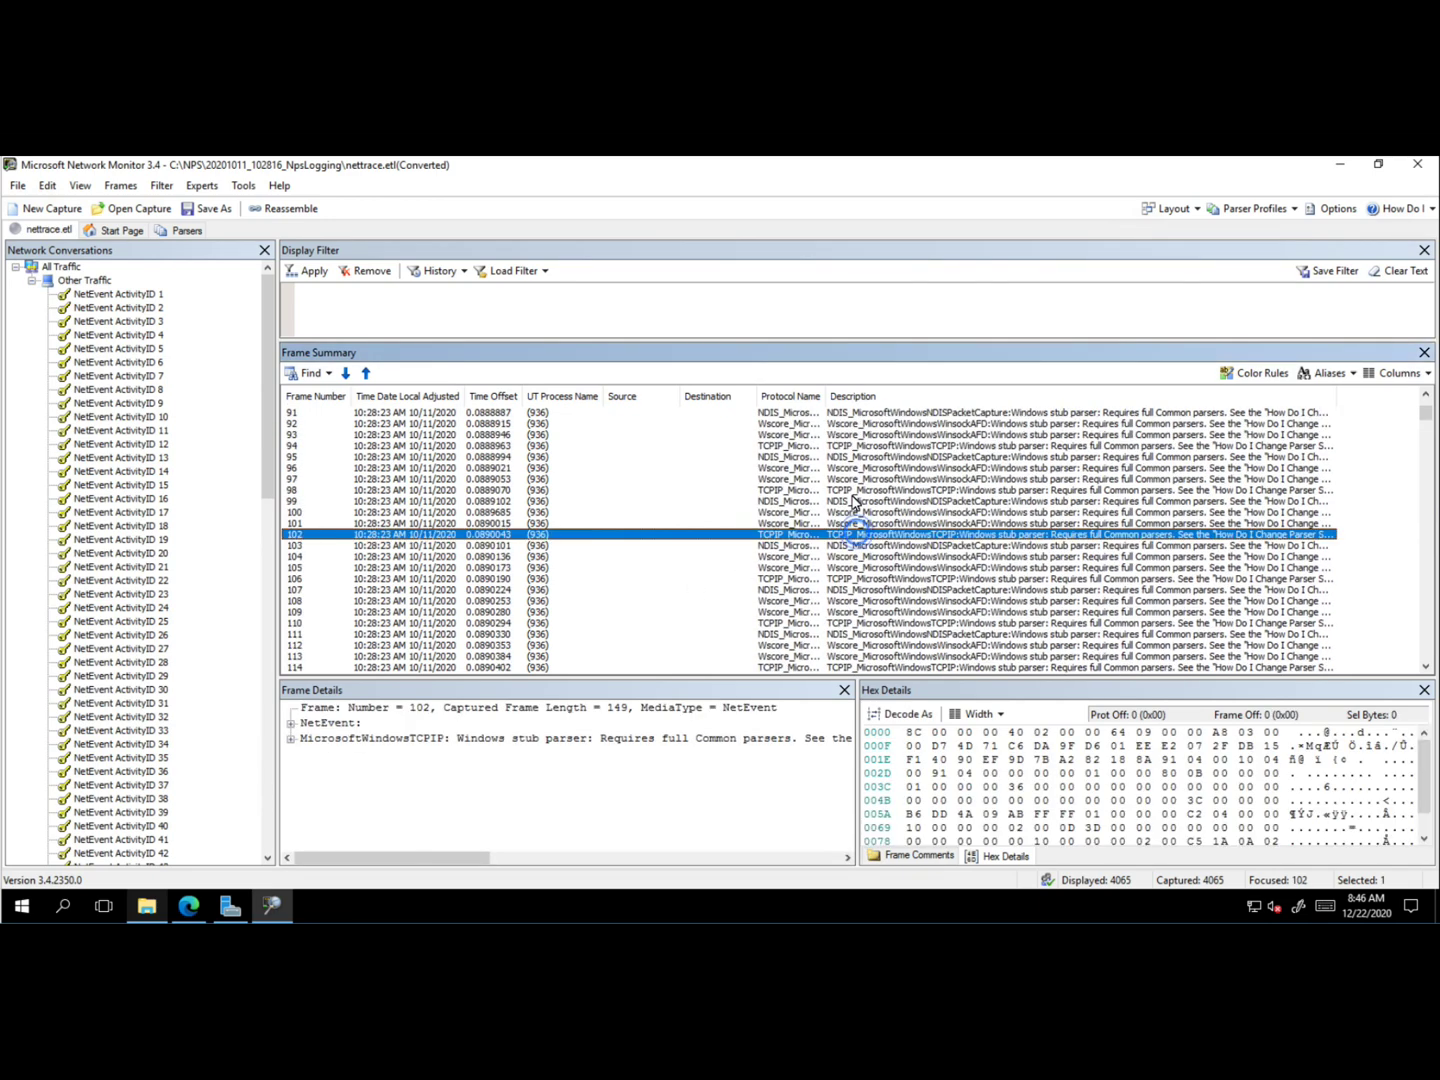
click(853, 491)
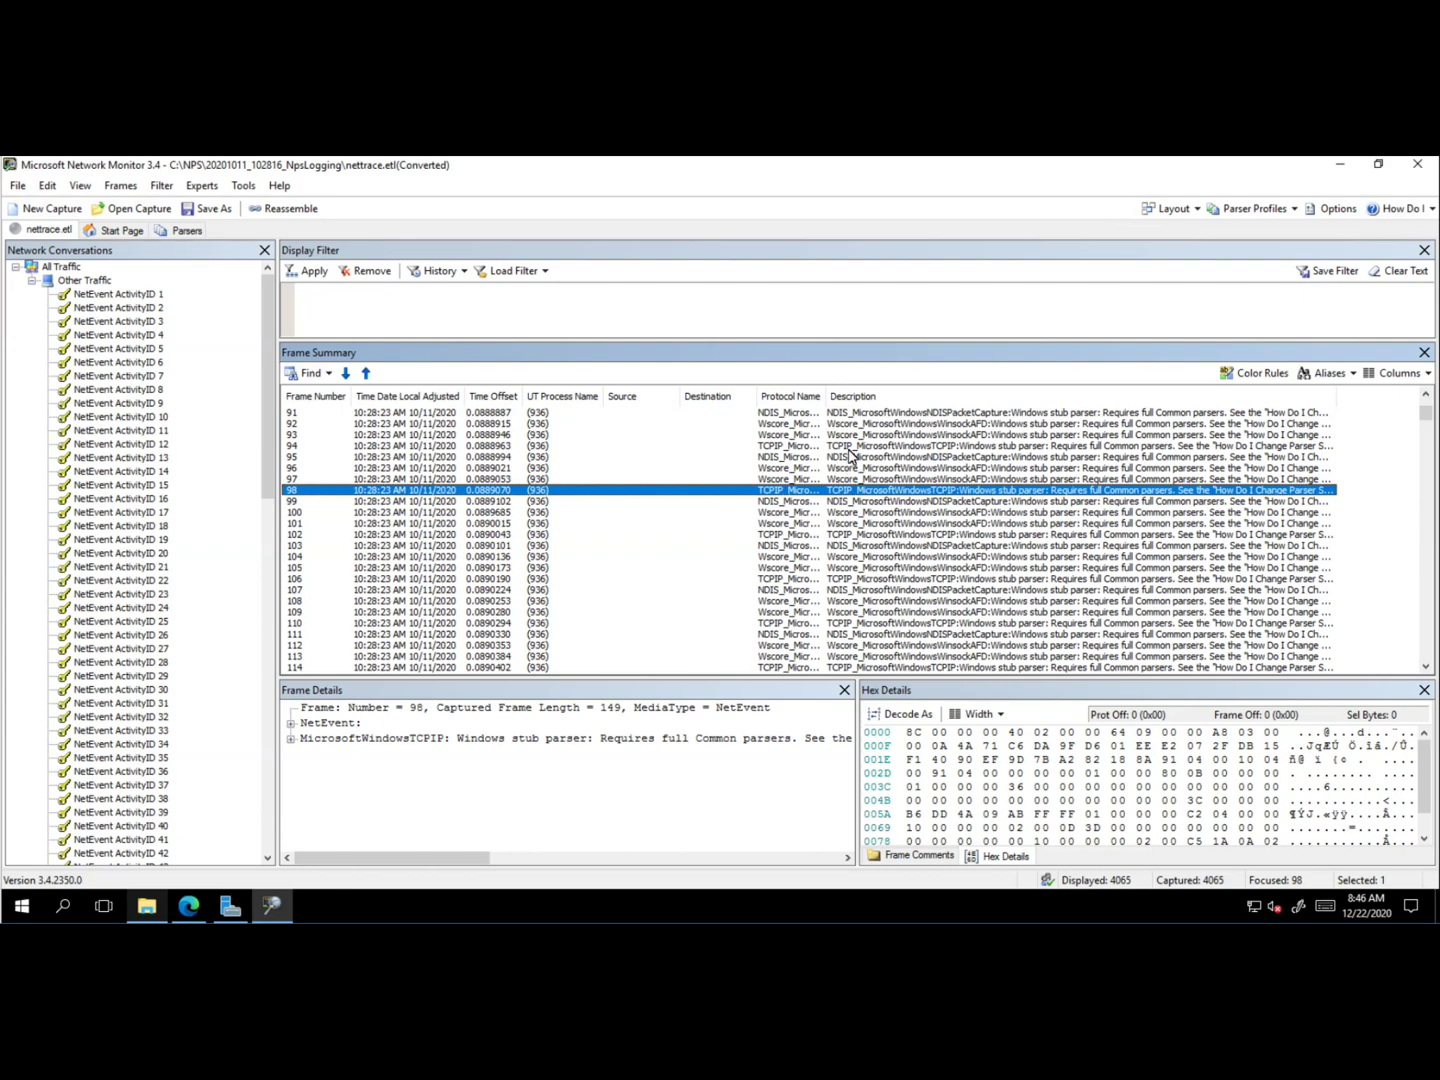
click(848, 446)
scroll(852, 543, up, 8)
scroll(851, 545, up, 20)
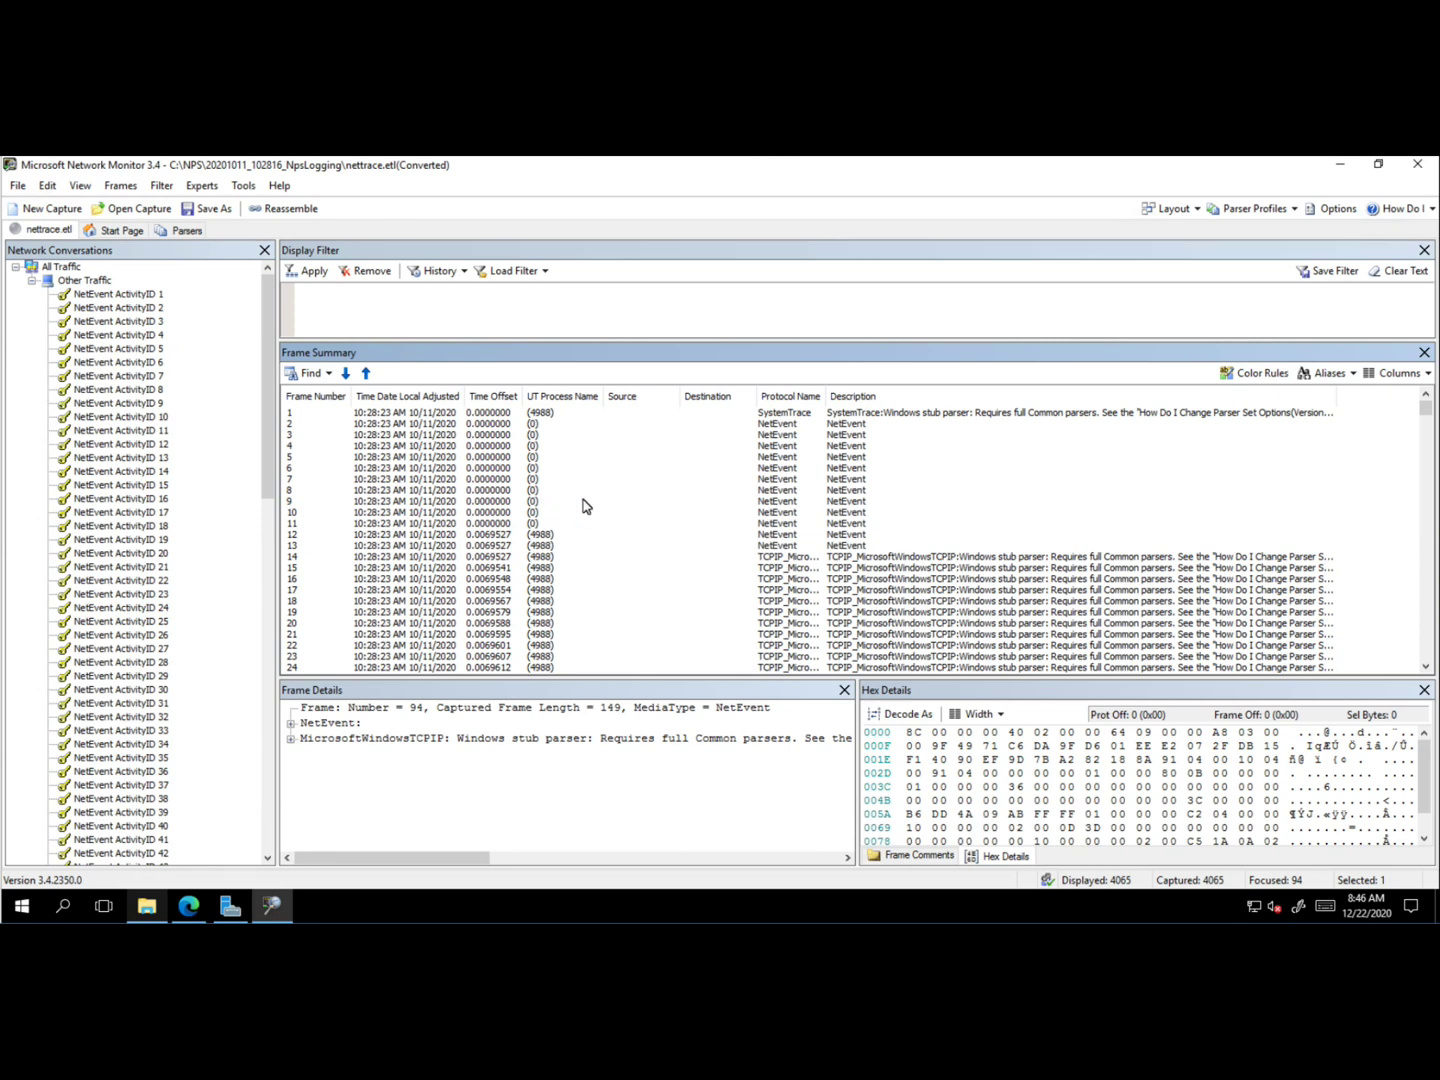
Set Windows as the active parser profile in Options so frames re-parse
click(240, 185)
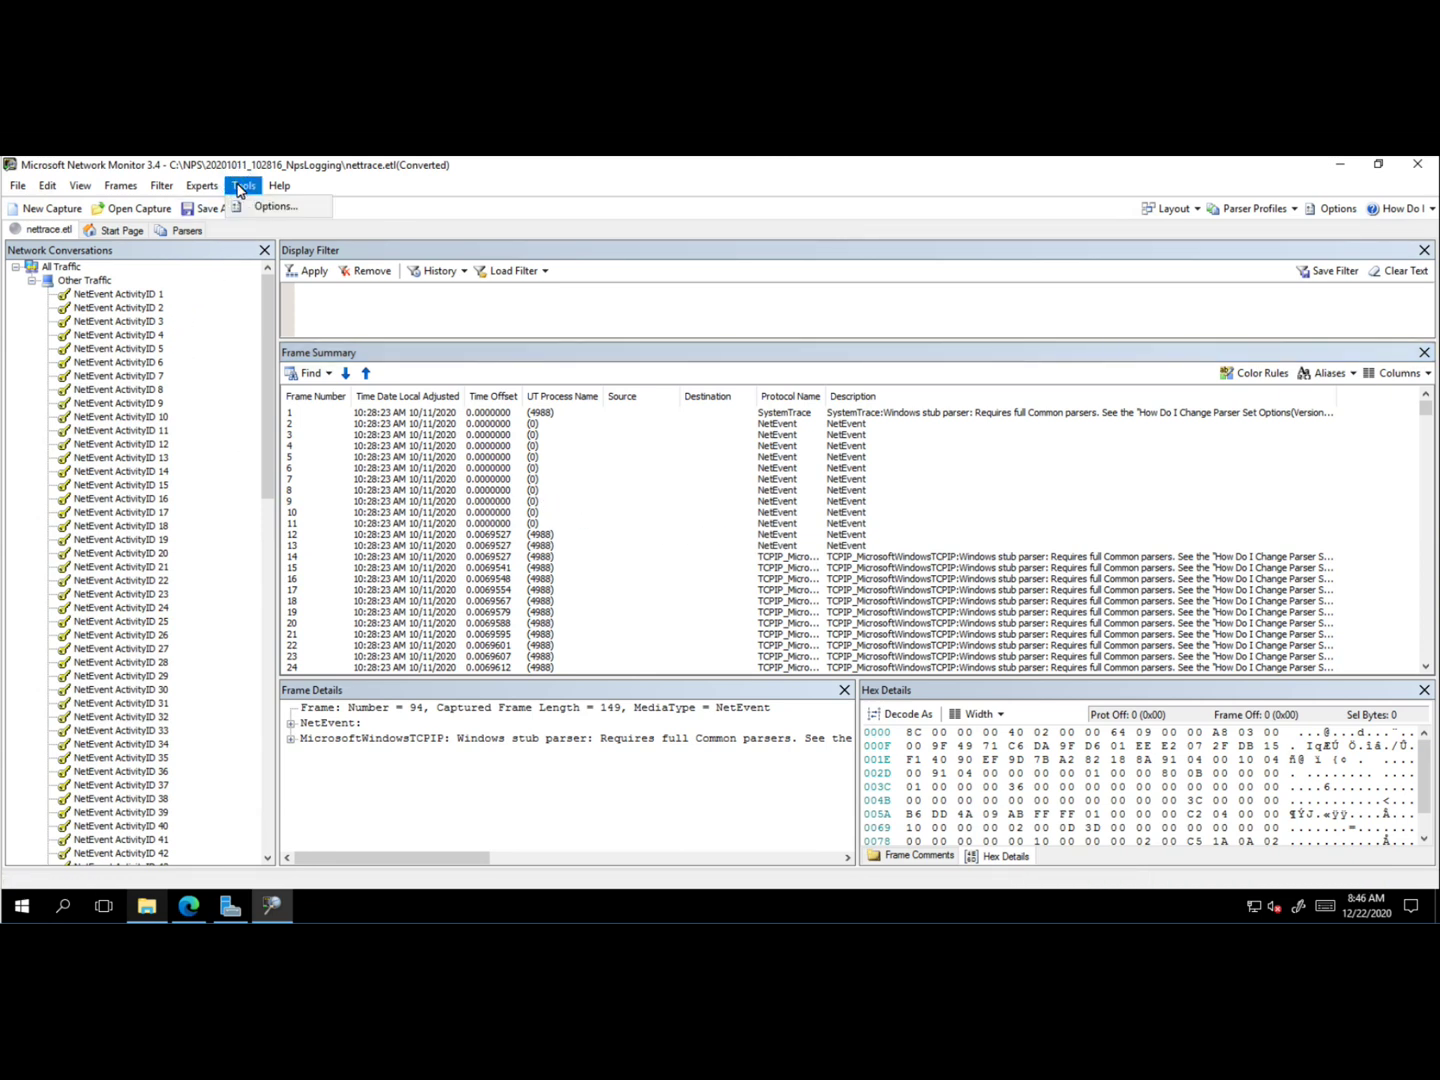
click(273, 206)
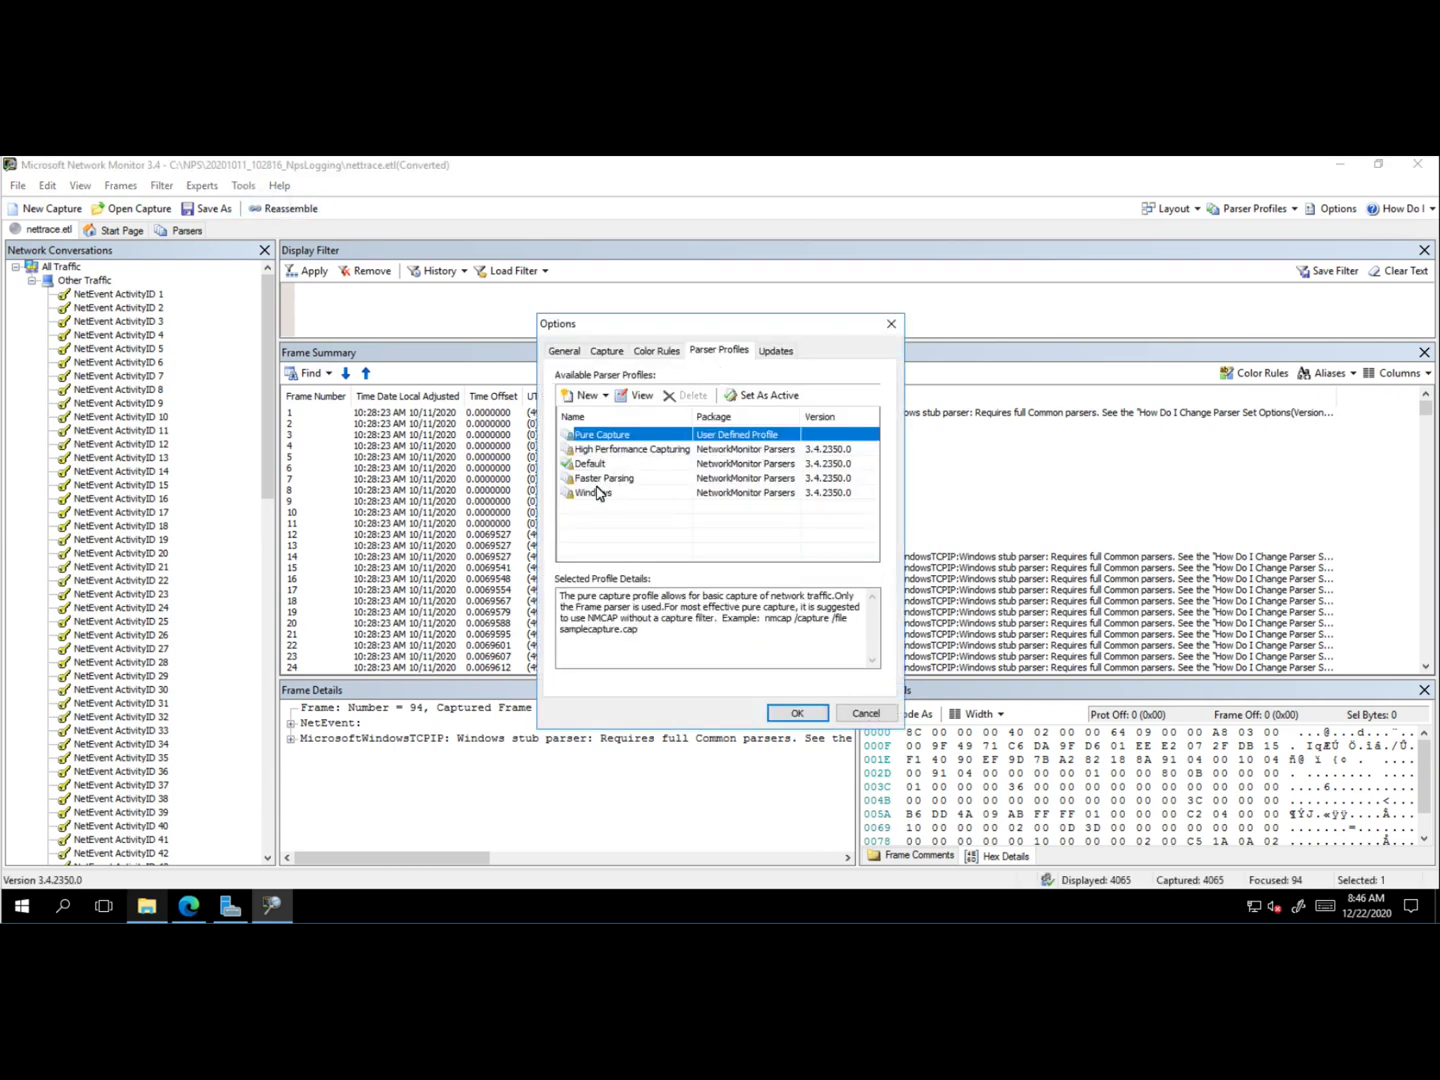
click(595, 492)
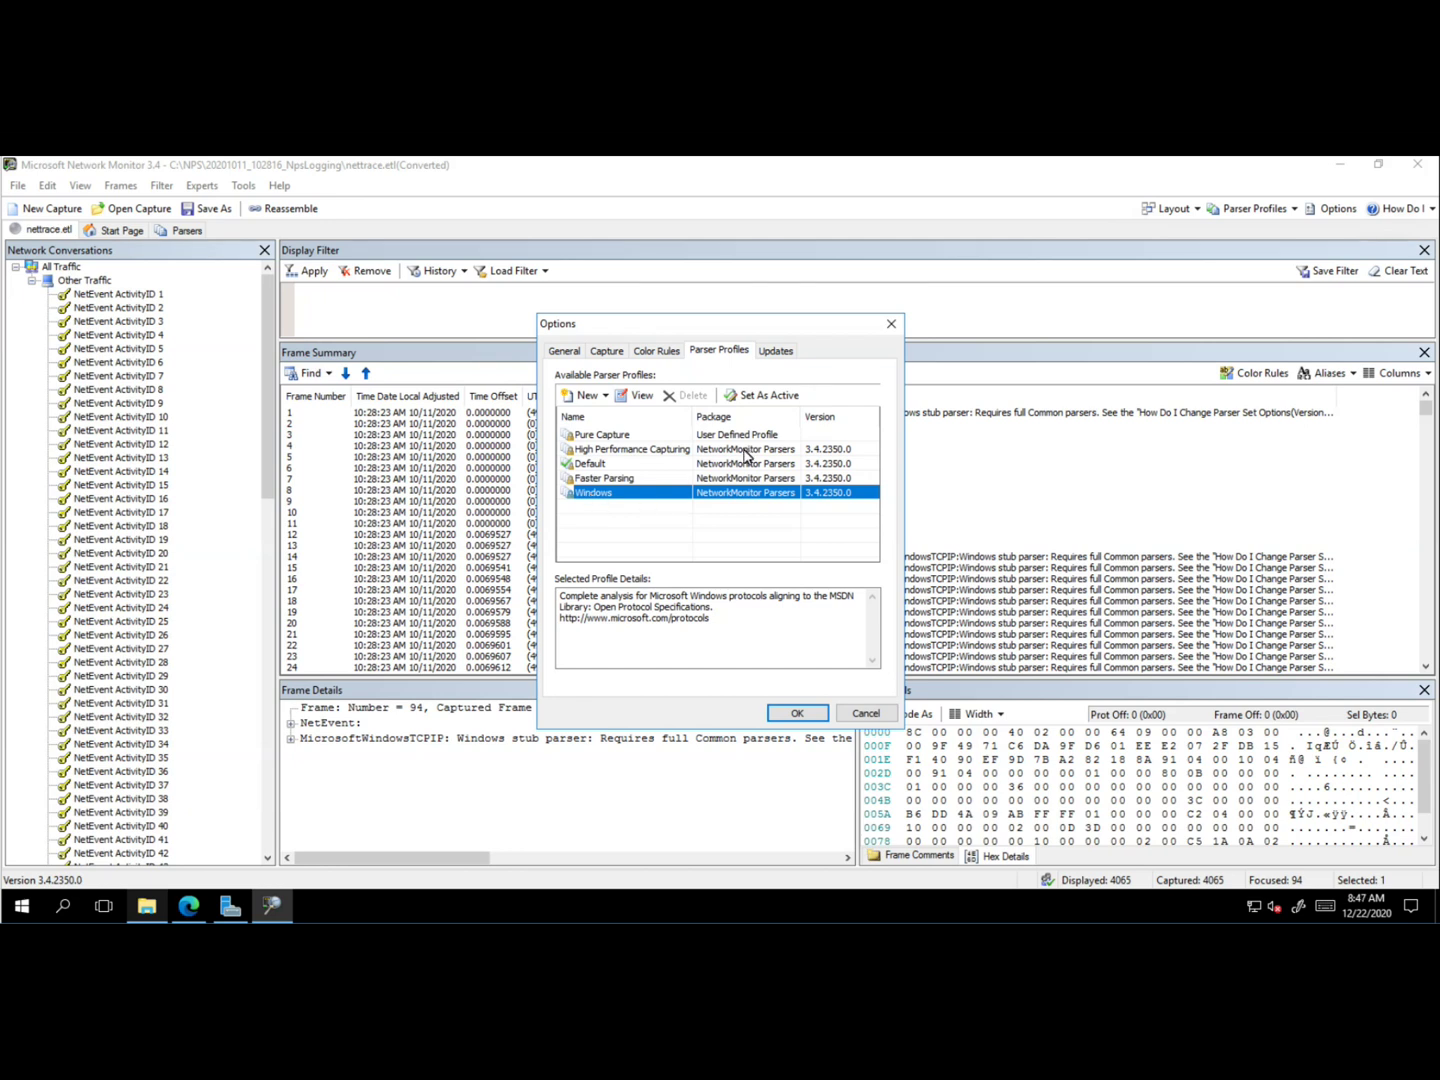
click(766, 396)
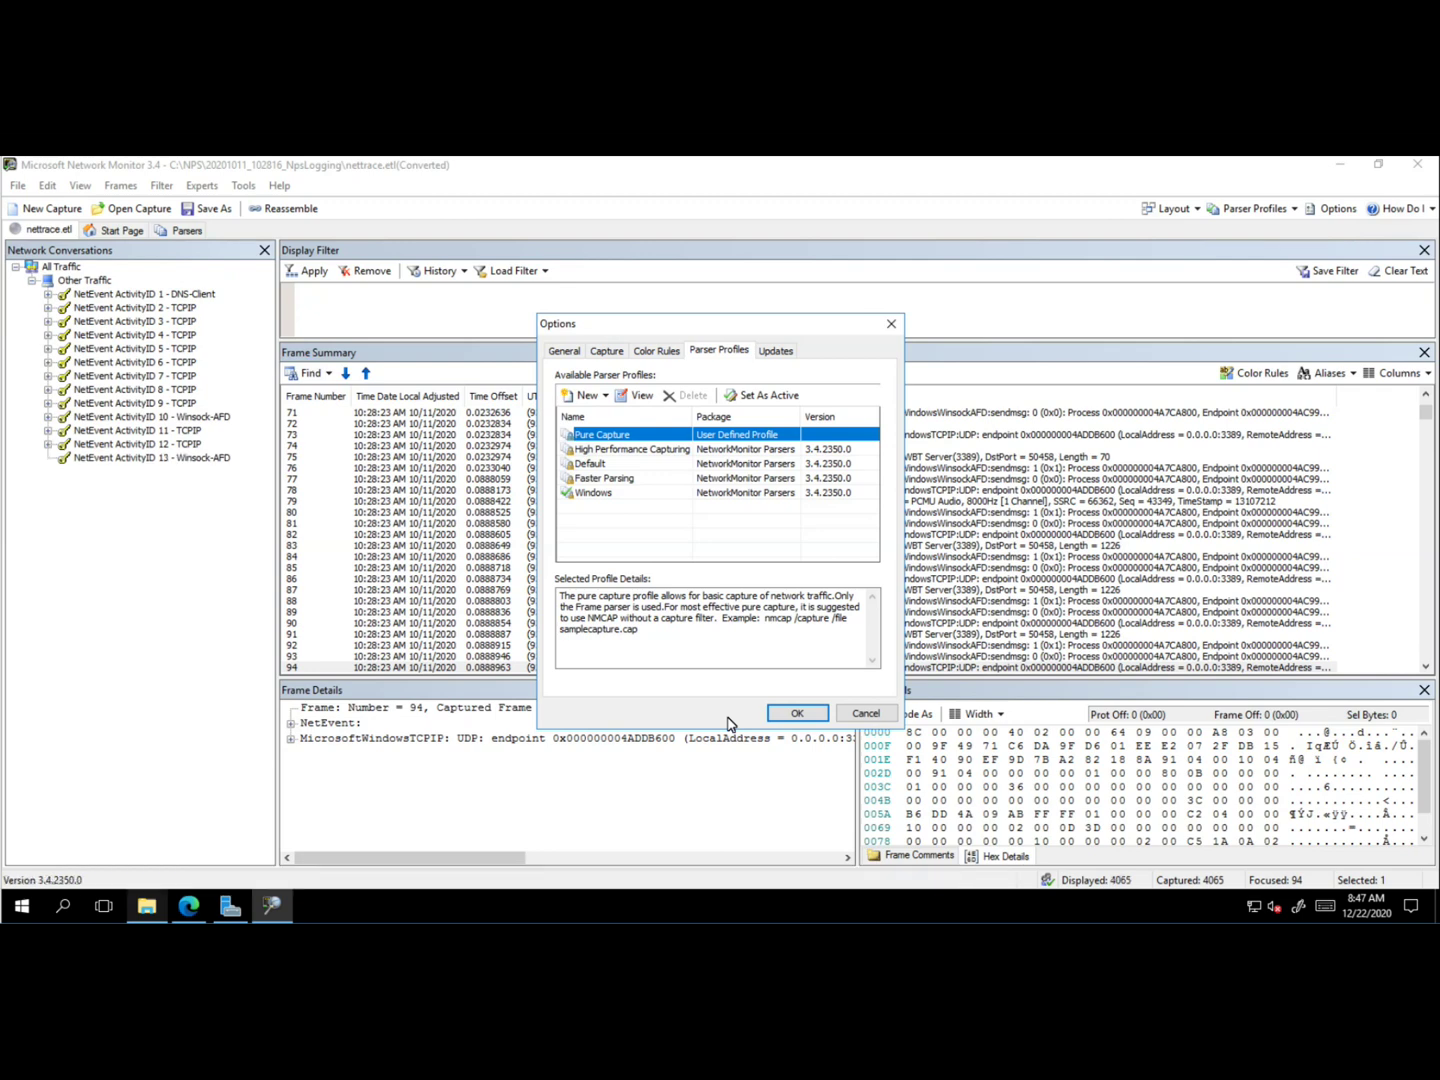
click(814, 716)
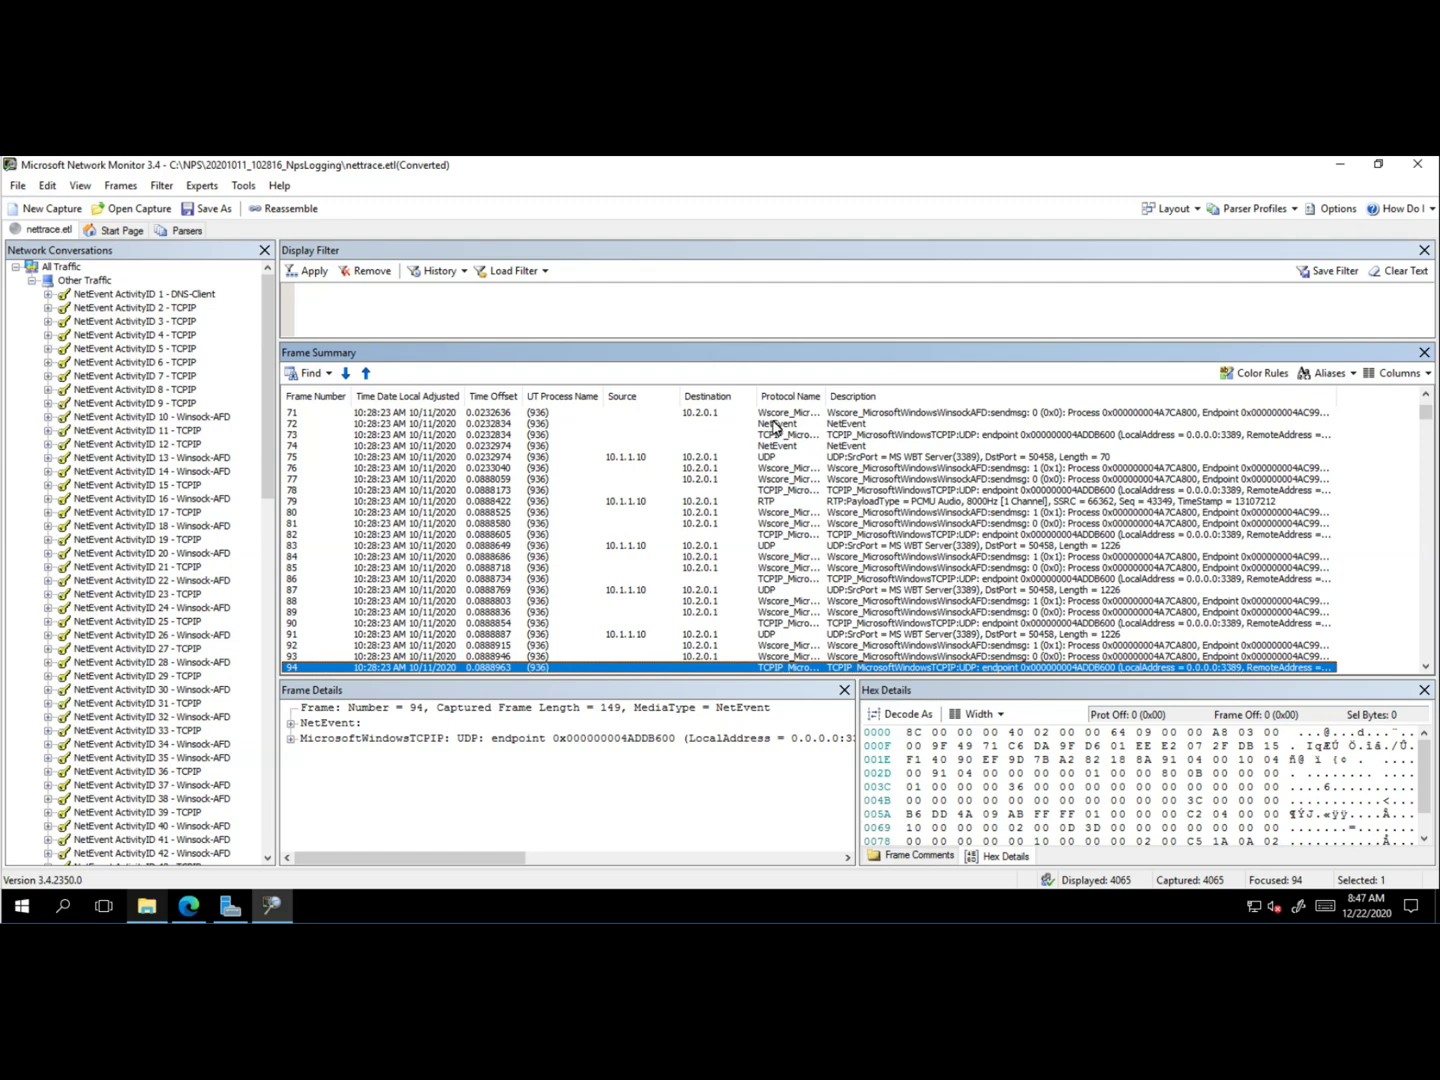
Apply the display filter 'tcp or udp', showing 472 of 4065 frames
click(527, 320)
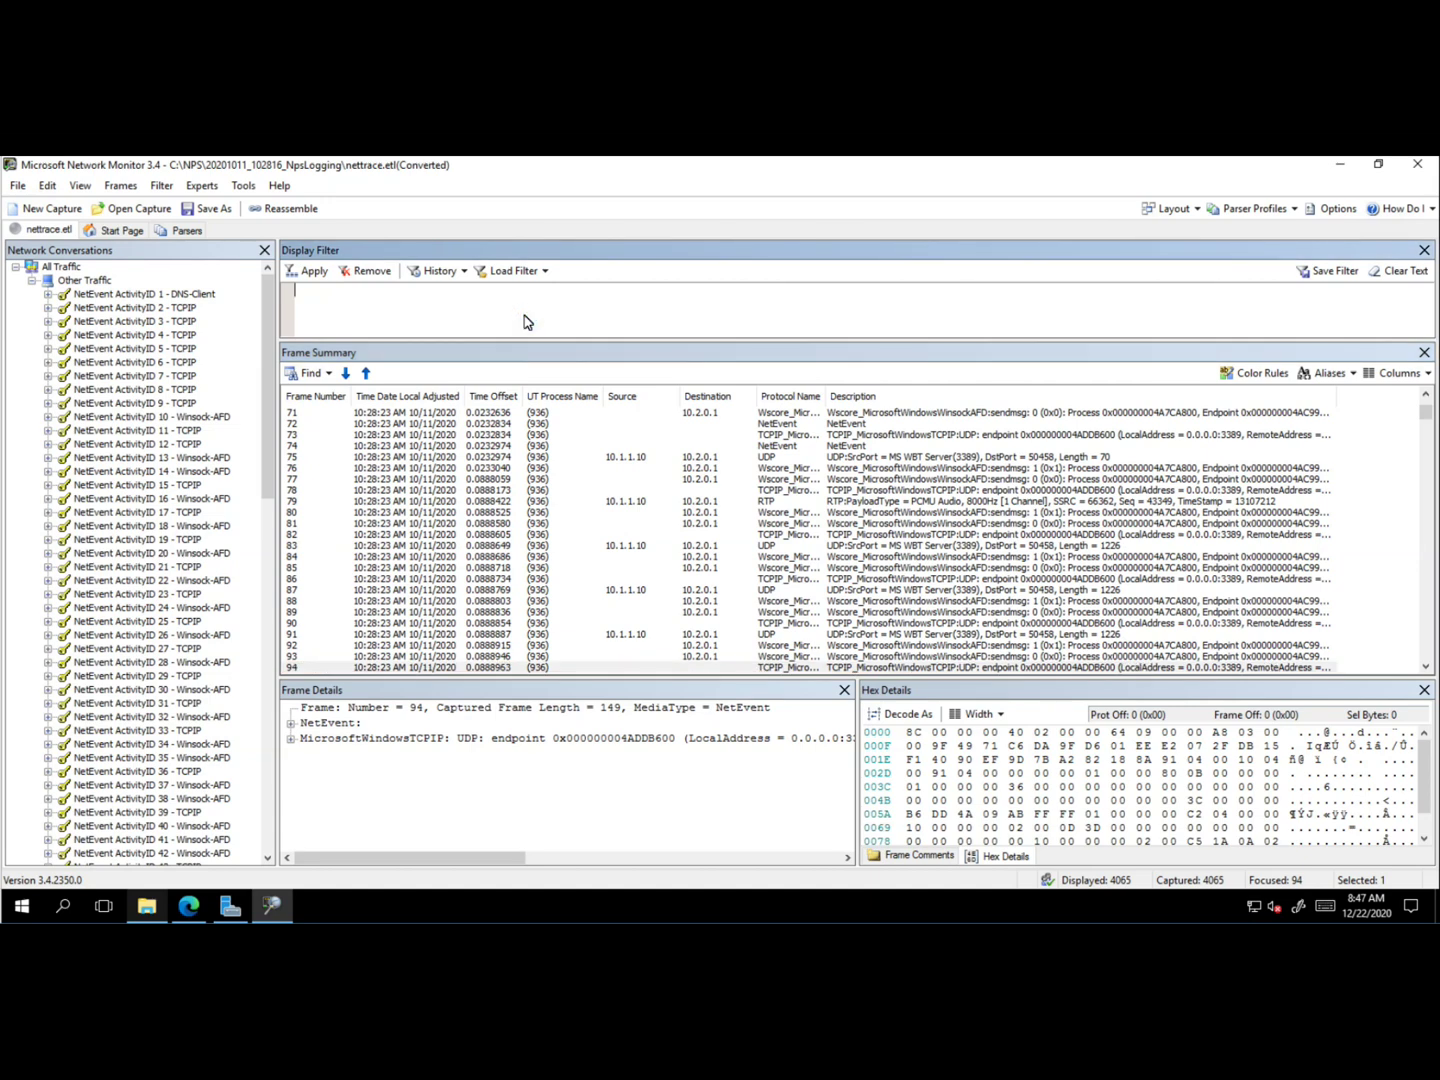
text(tcp or udp)
click(312, 277)
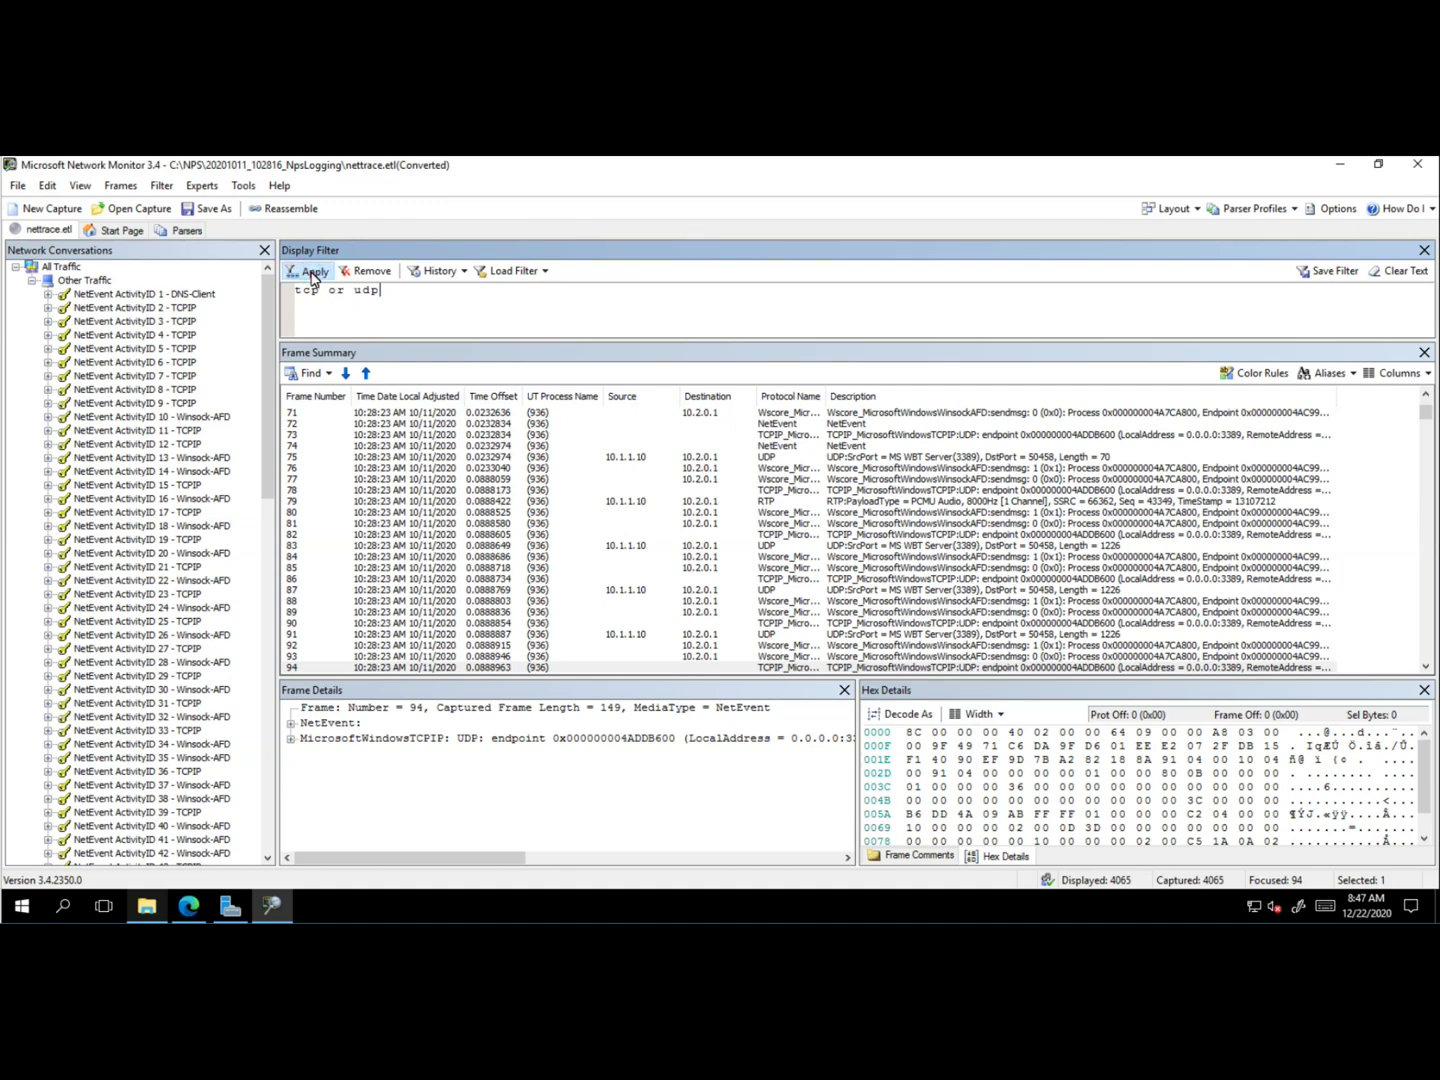
click(313, 277)
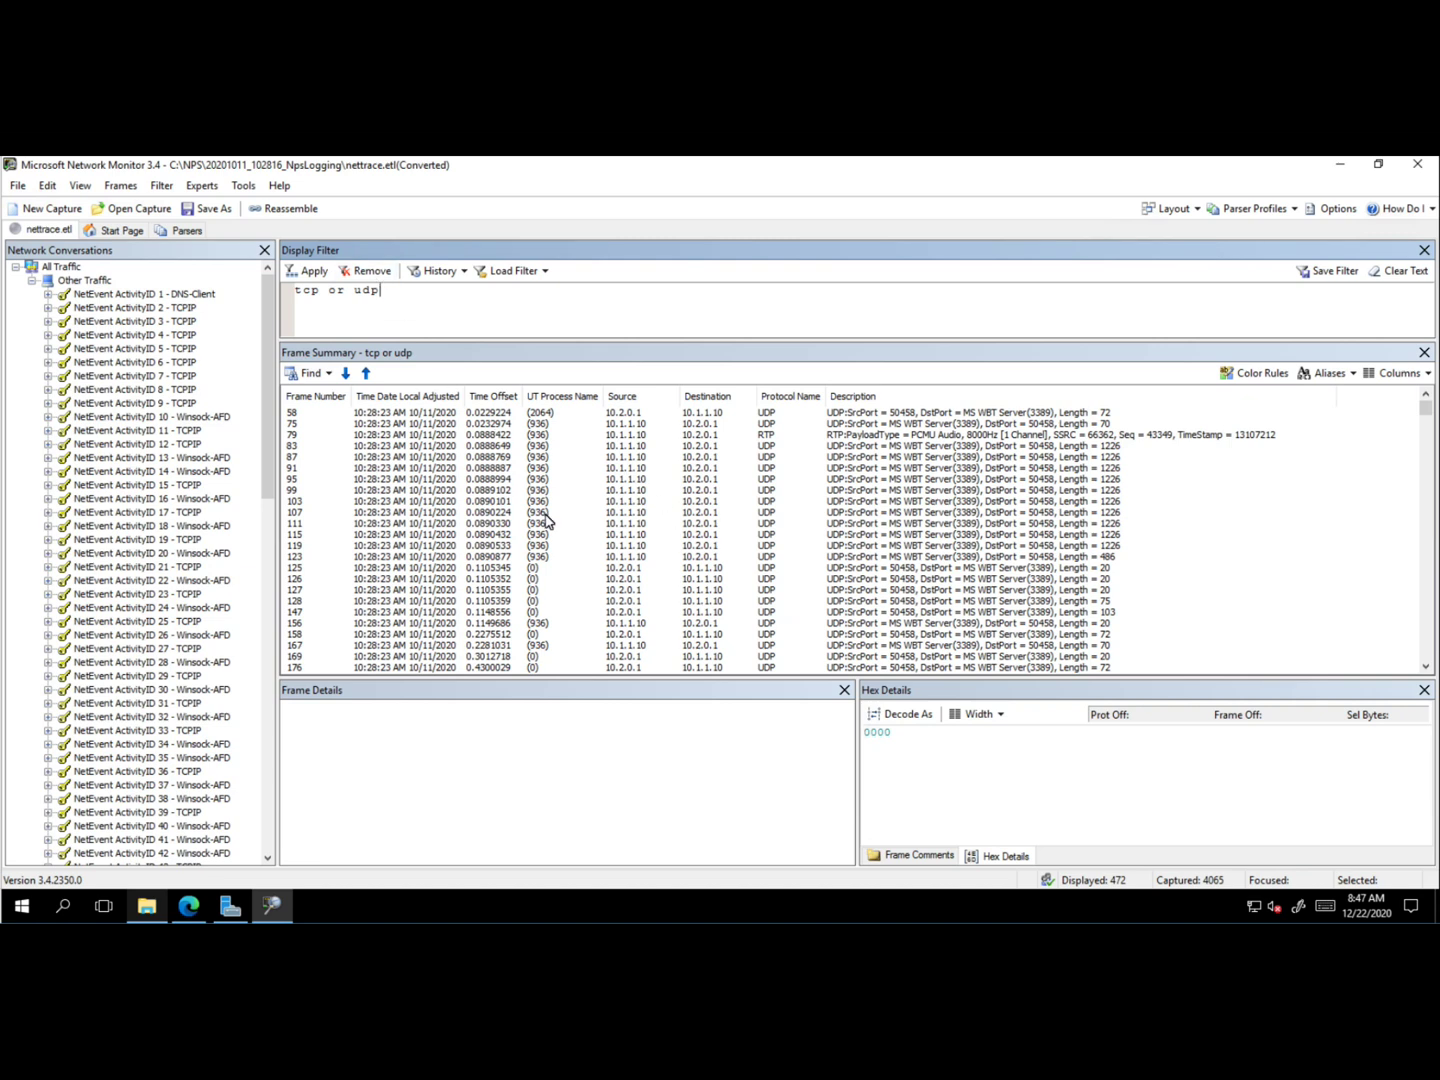
Save the displayed frames to the Desktop as 'trace', recording the display filter
click(18, 188)
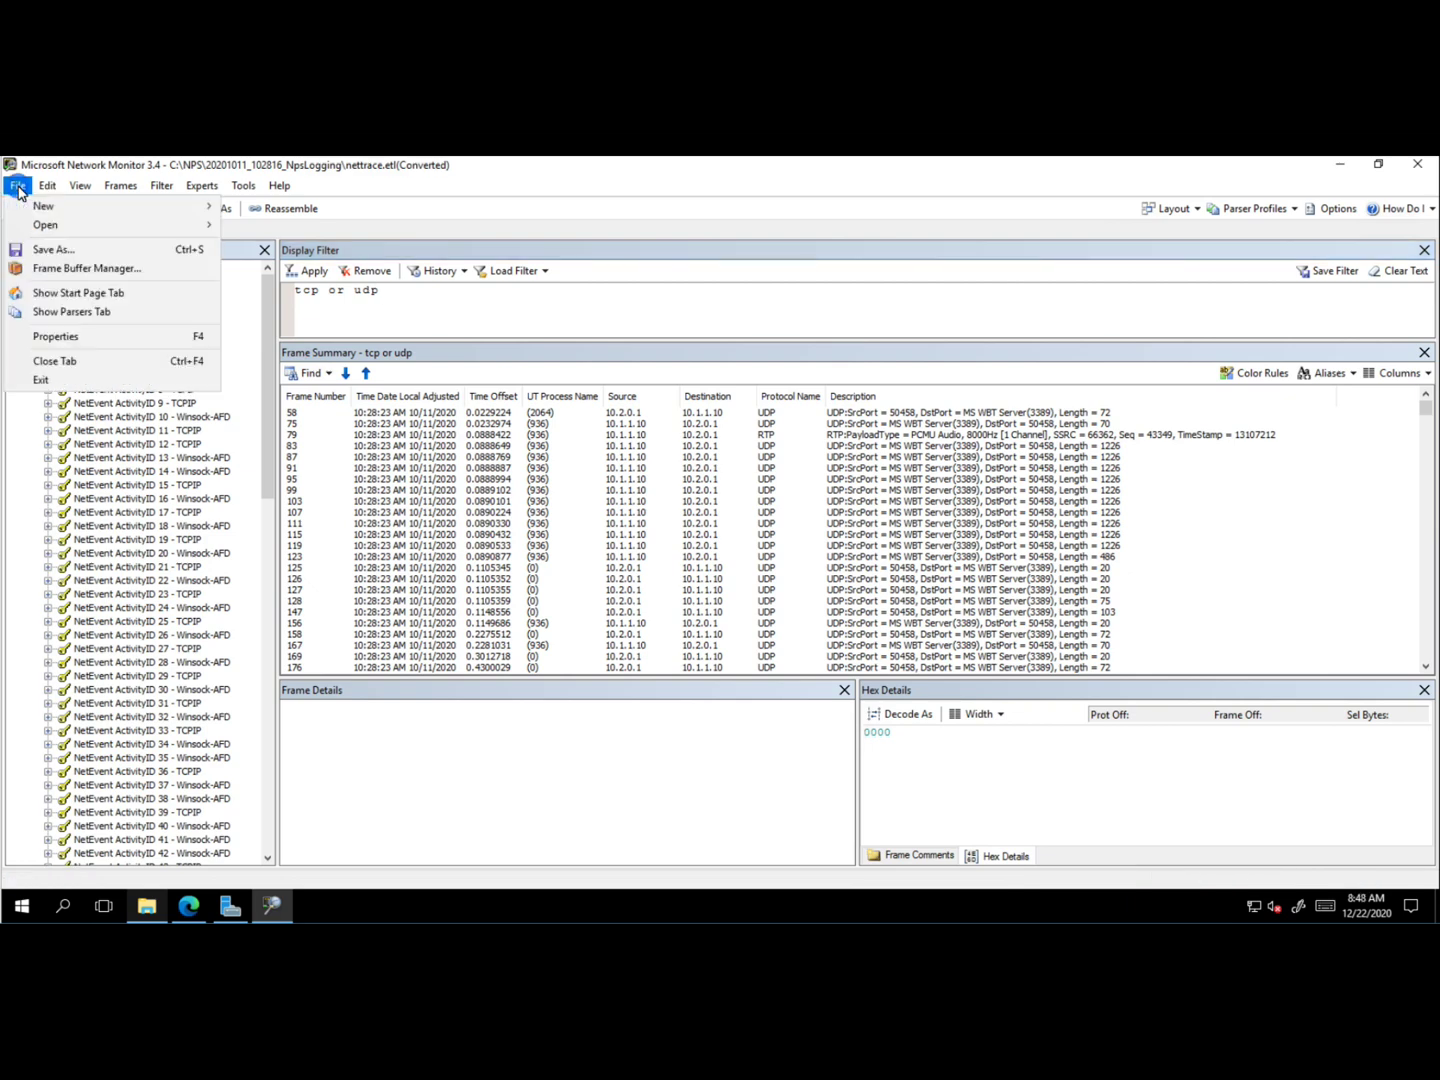
click(57, 250)
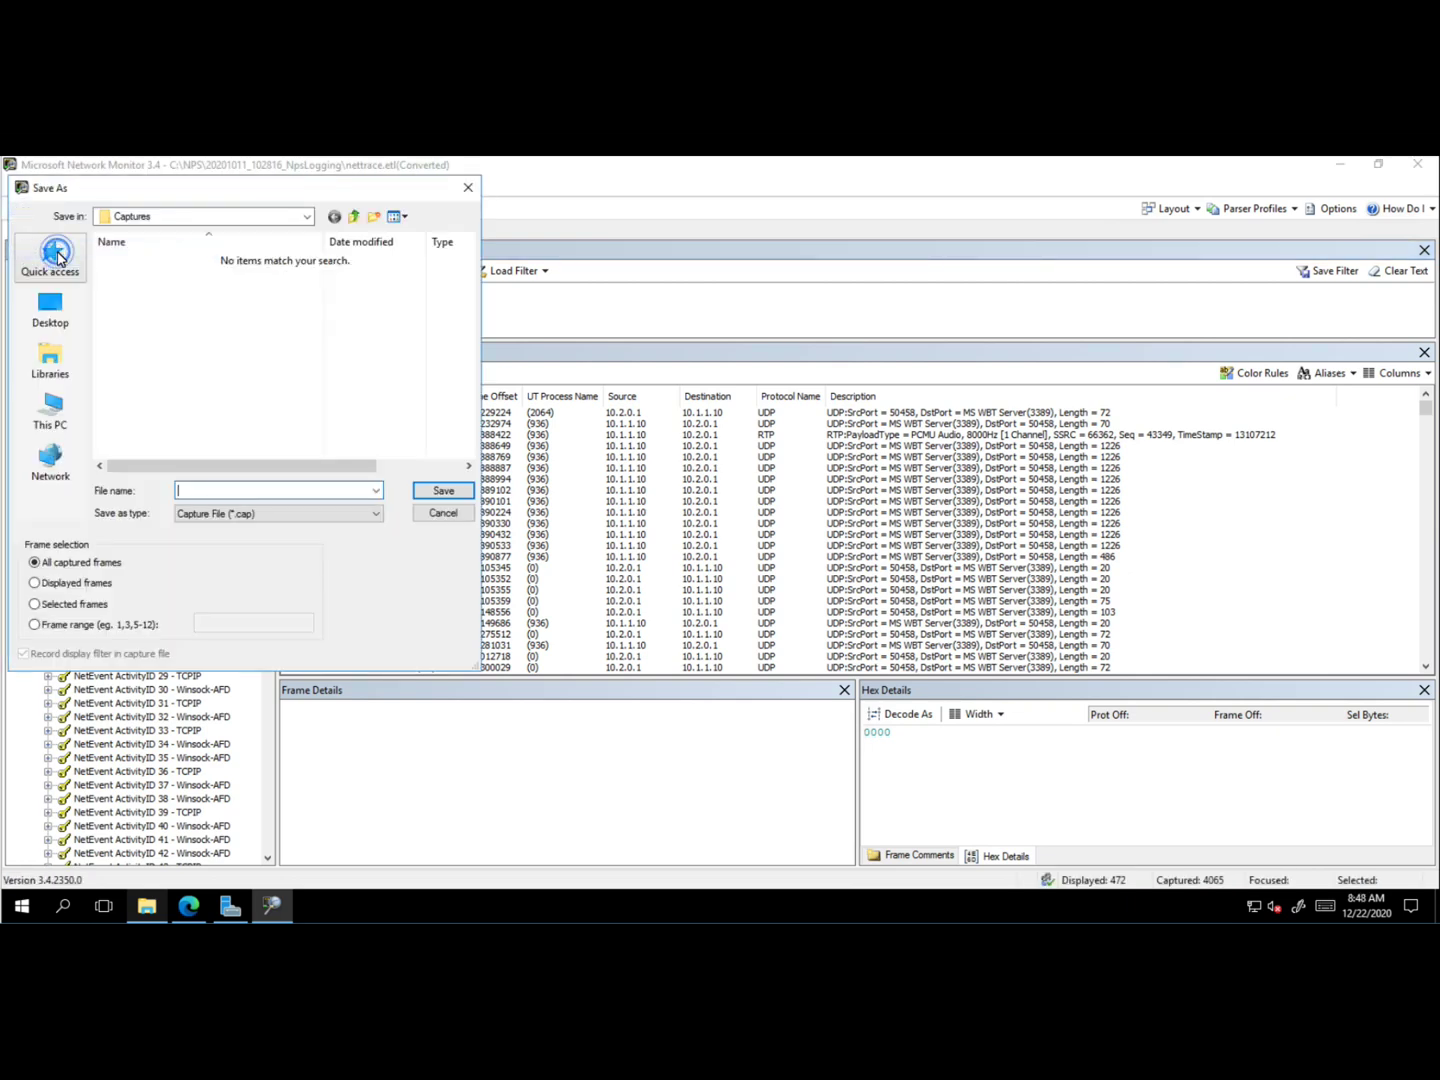
text(trace)
click(76, 587)
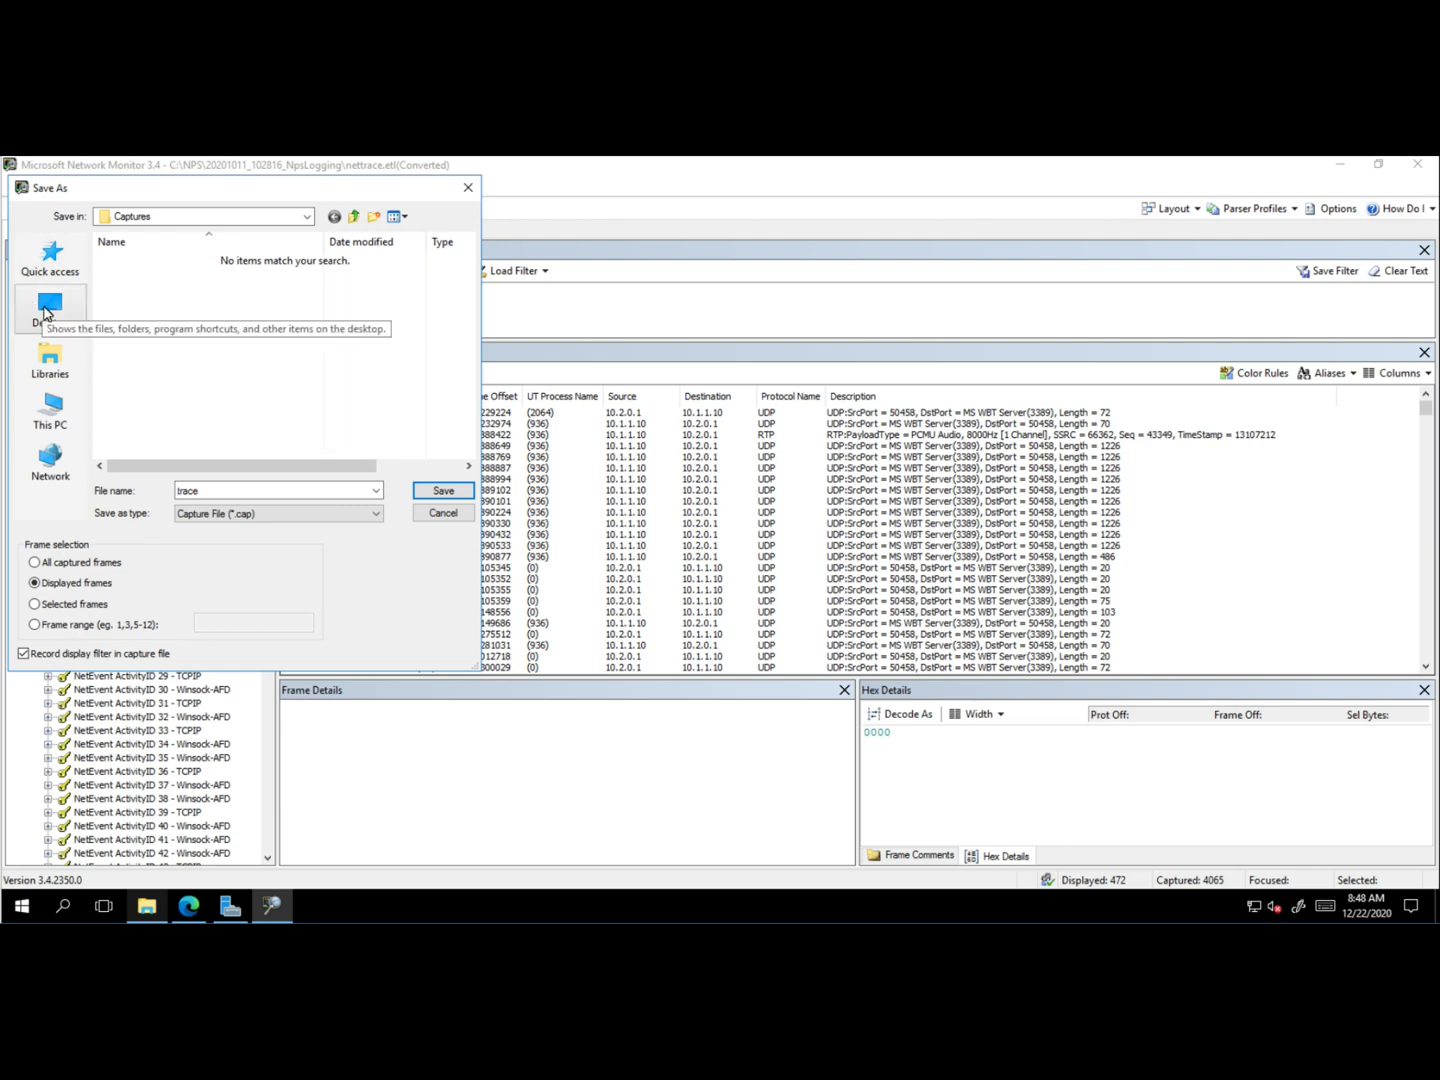
click(40, 306)
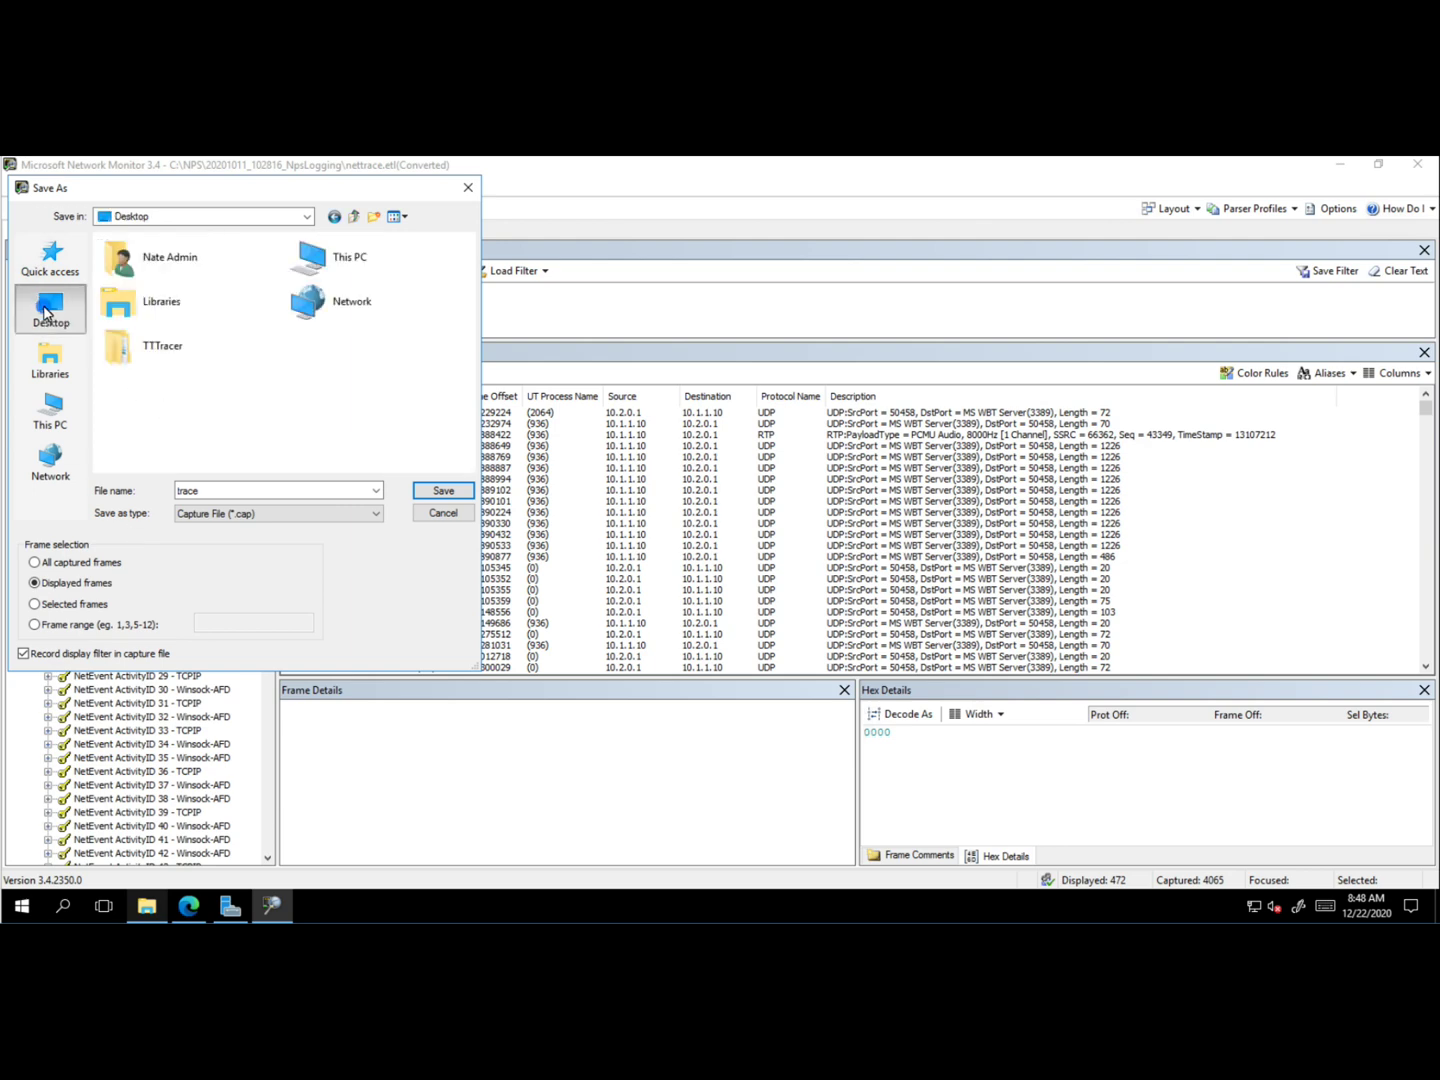
click(431, 498)
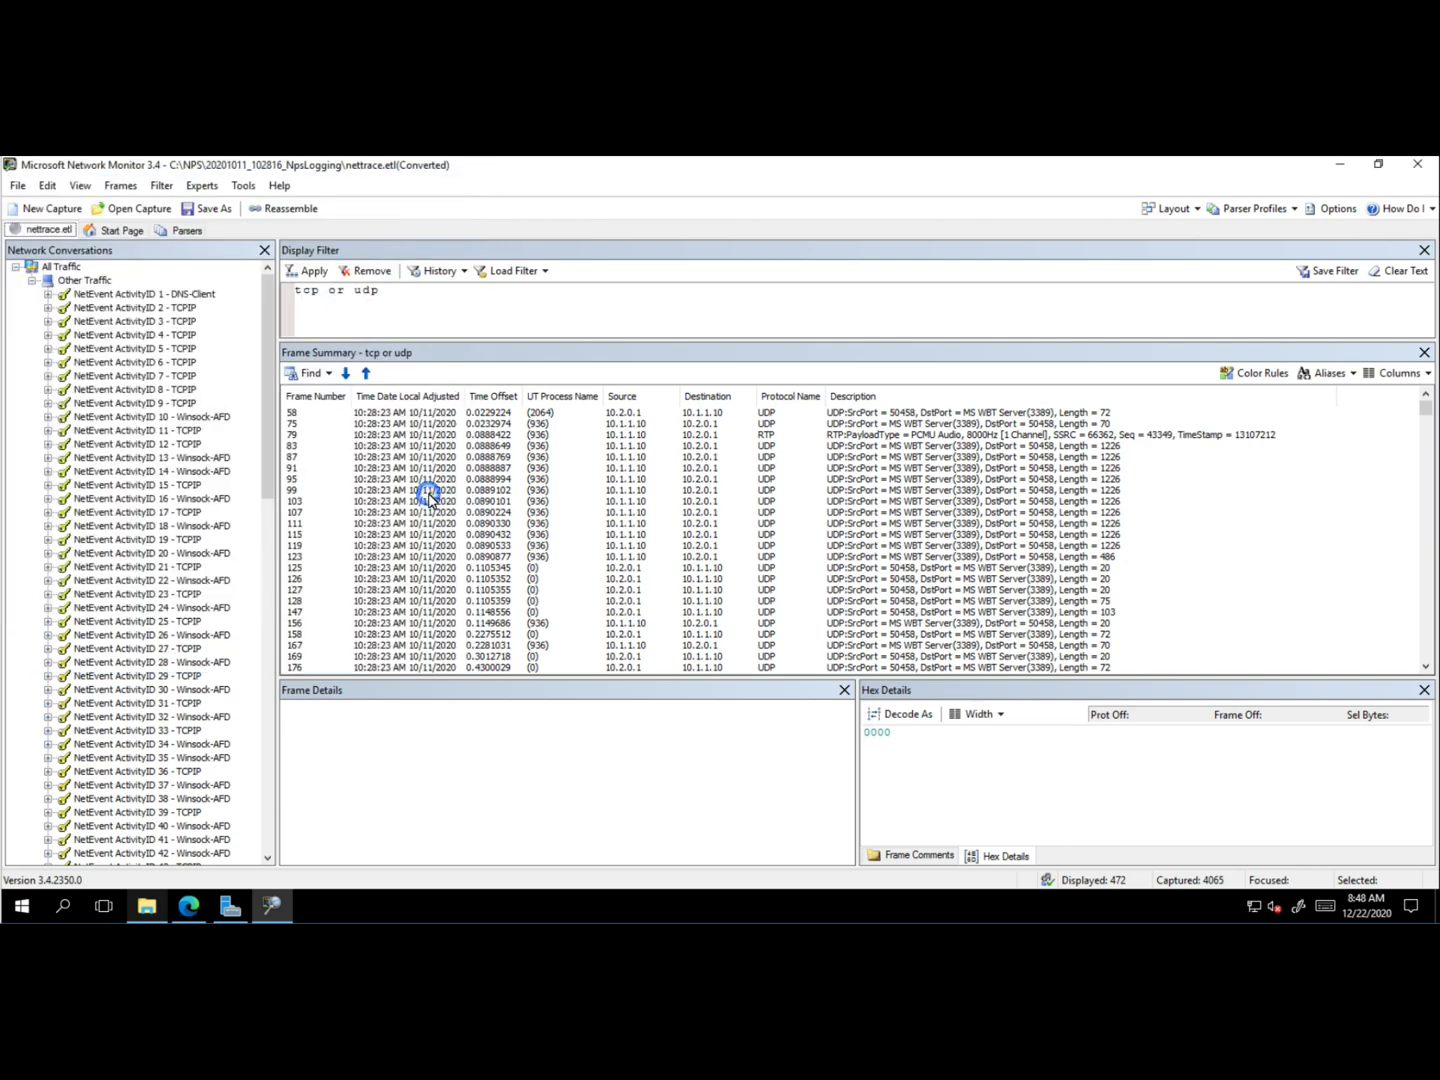
Show the desktop from the taskbar to reach trace.cap
right_click(388, 916)
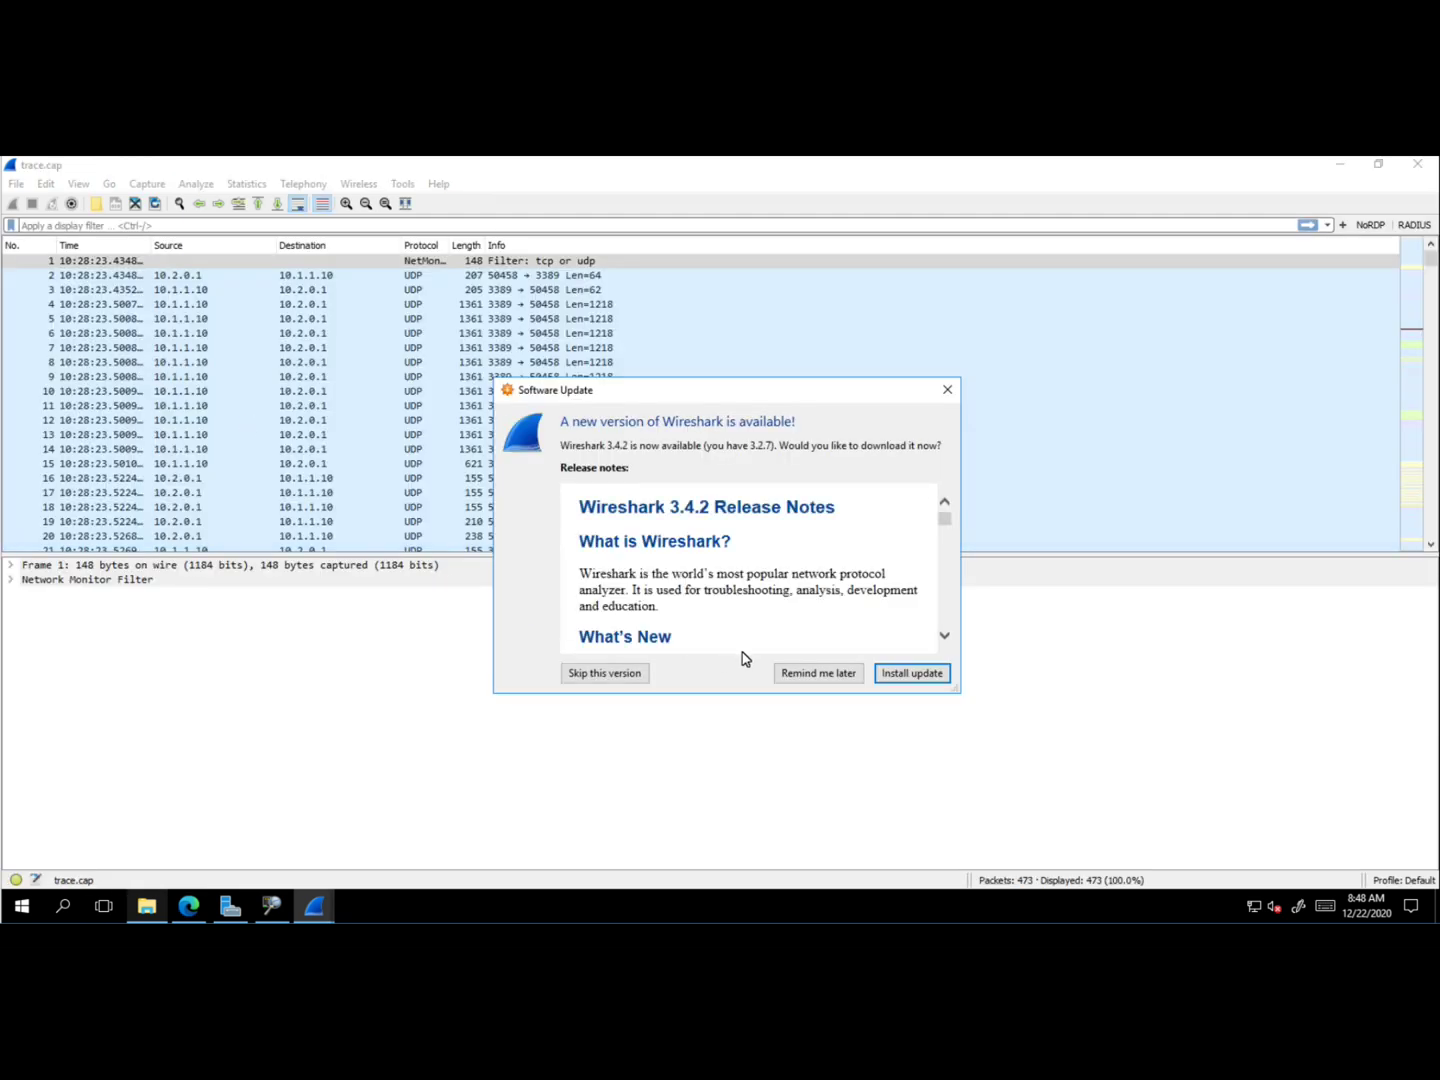
Choose Remind me later on Wireshark's software update prompt
click(814, 672)
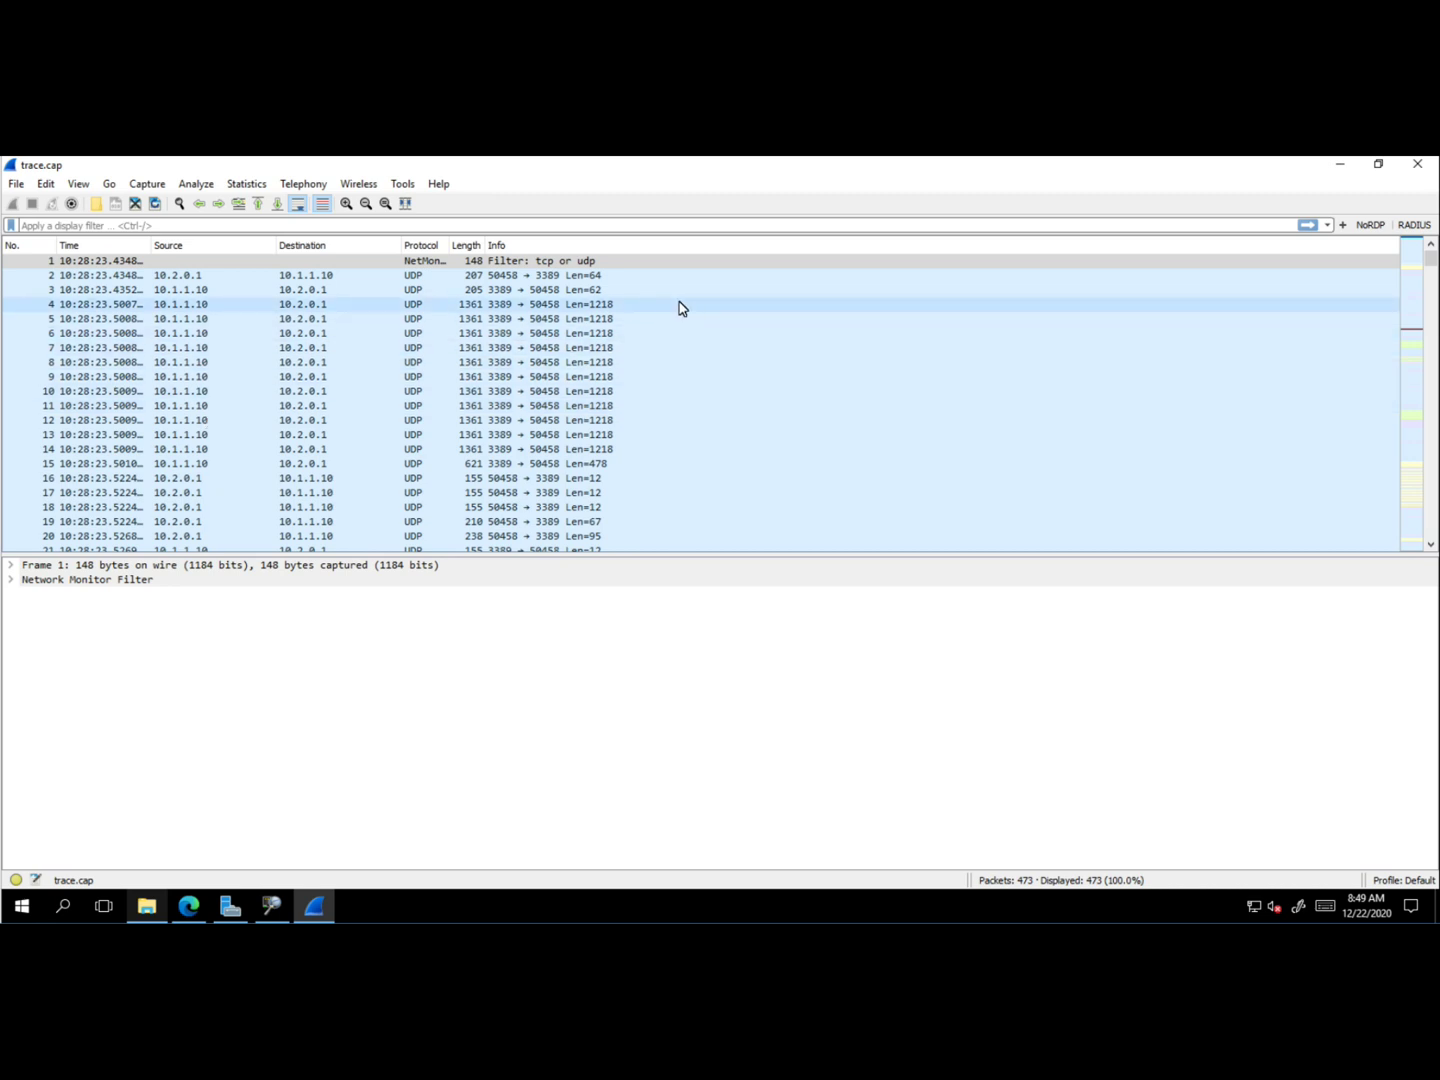
Apply the NoRDP filter button, briefly trying RADIUS, to show 117 of 473 packets
click(1382, 226)
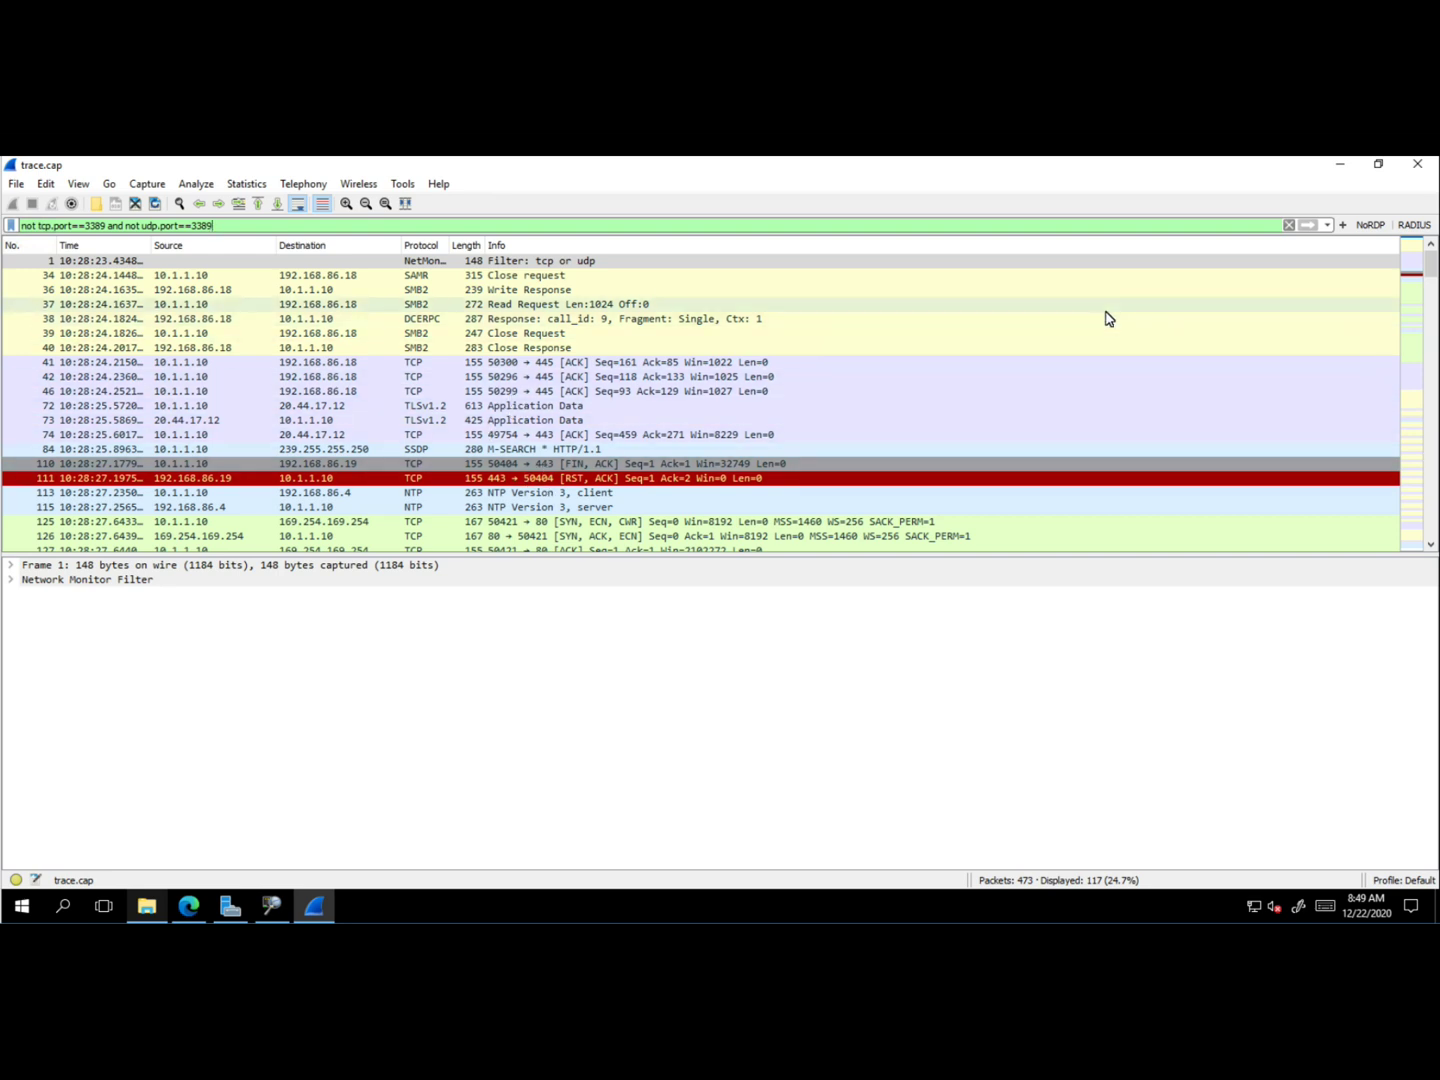
click(1418, 226)
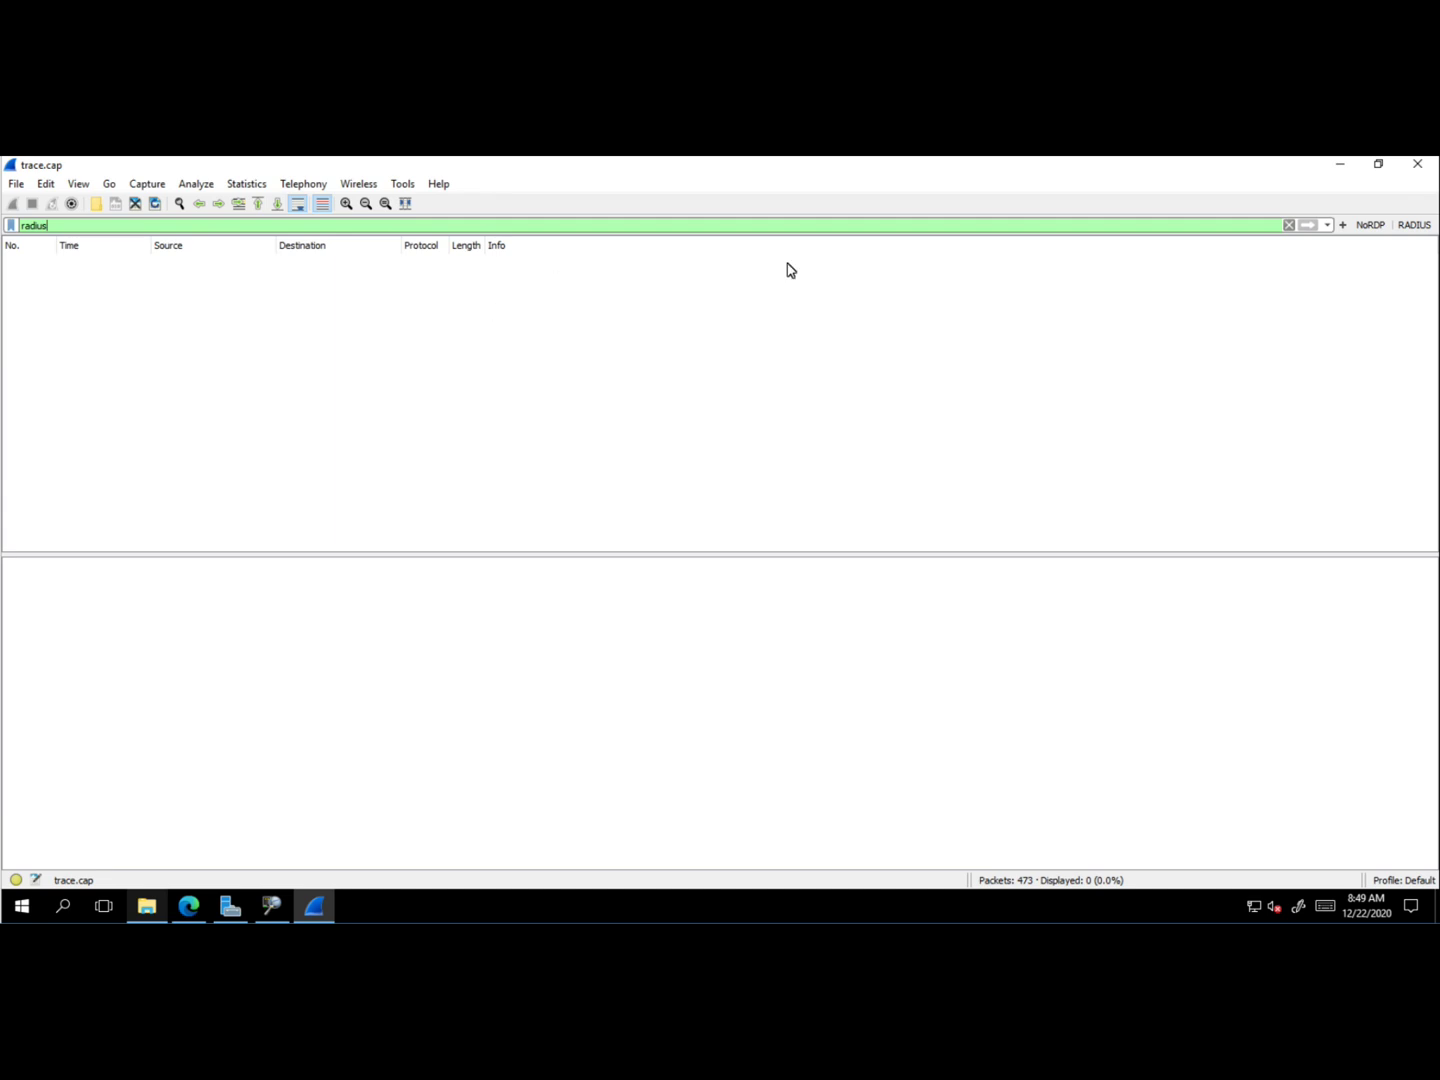
click(1370, 225)
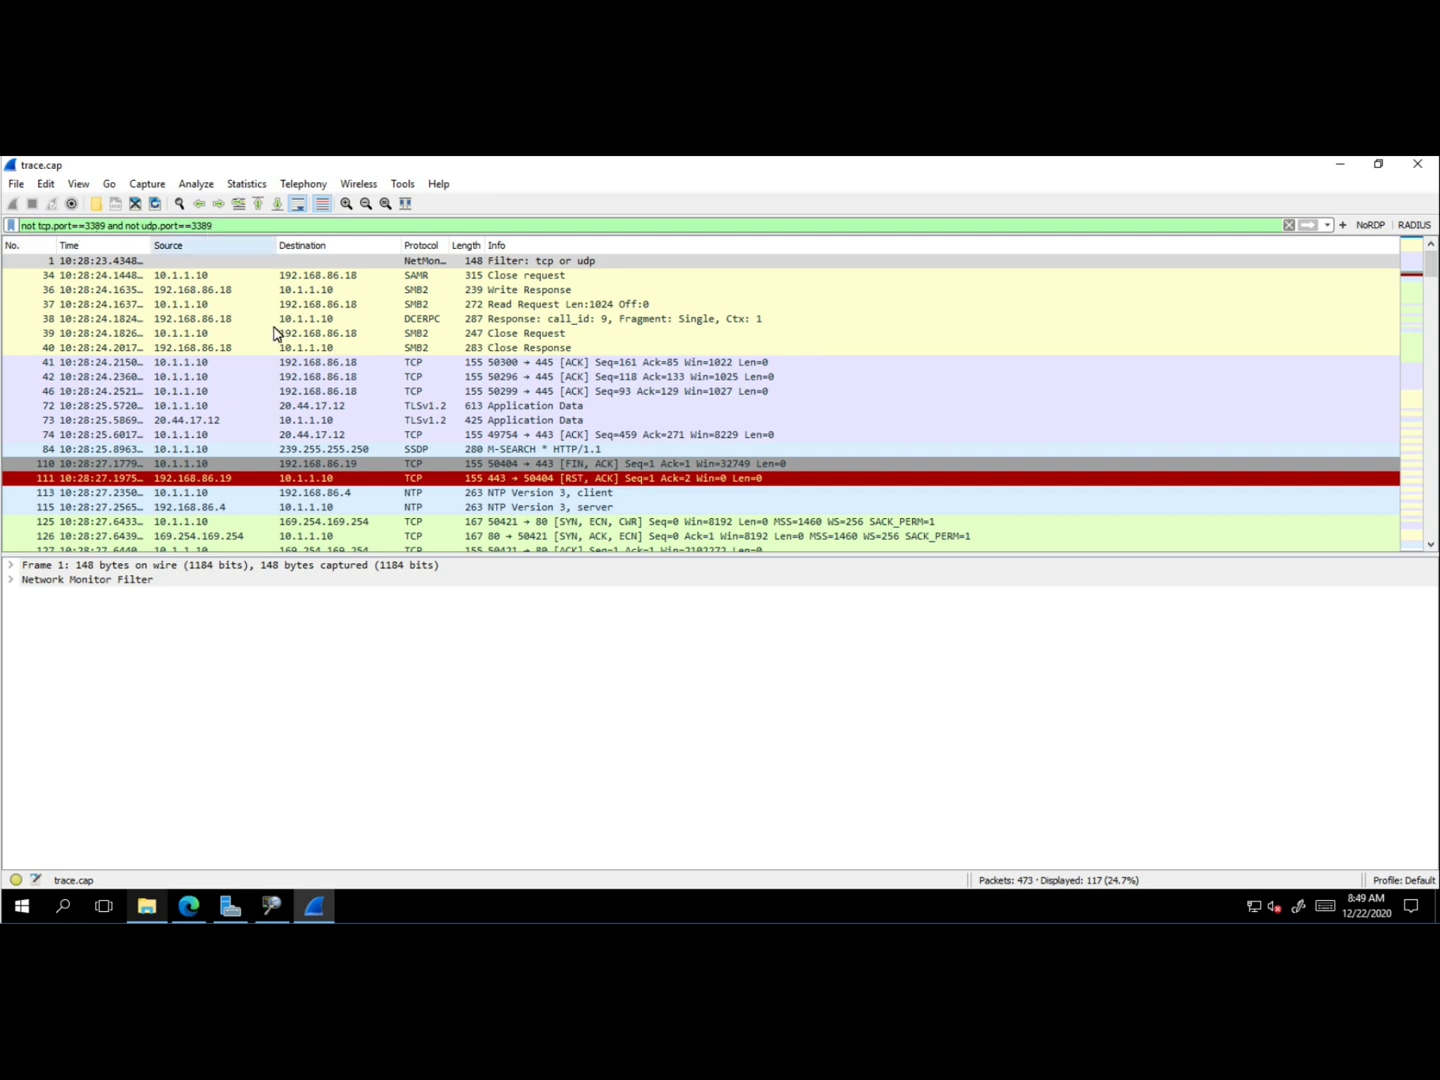
click(1343, 225)
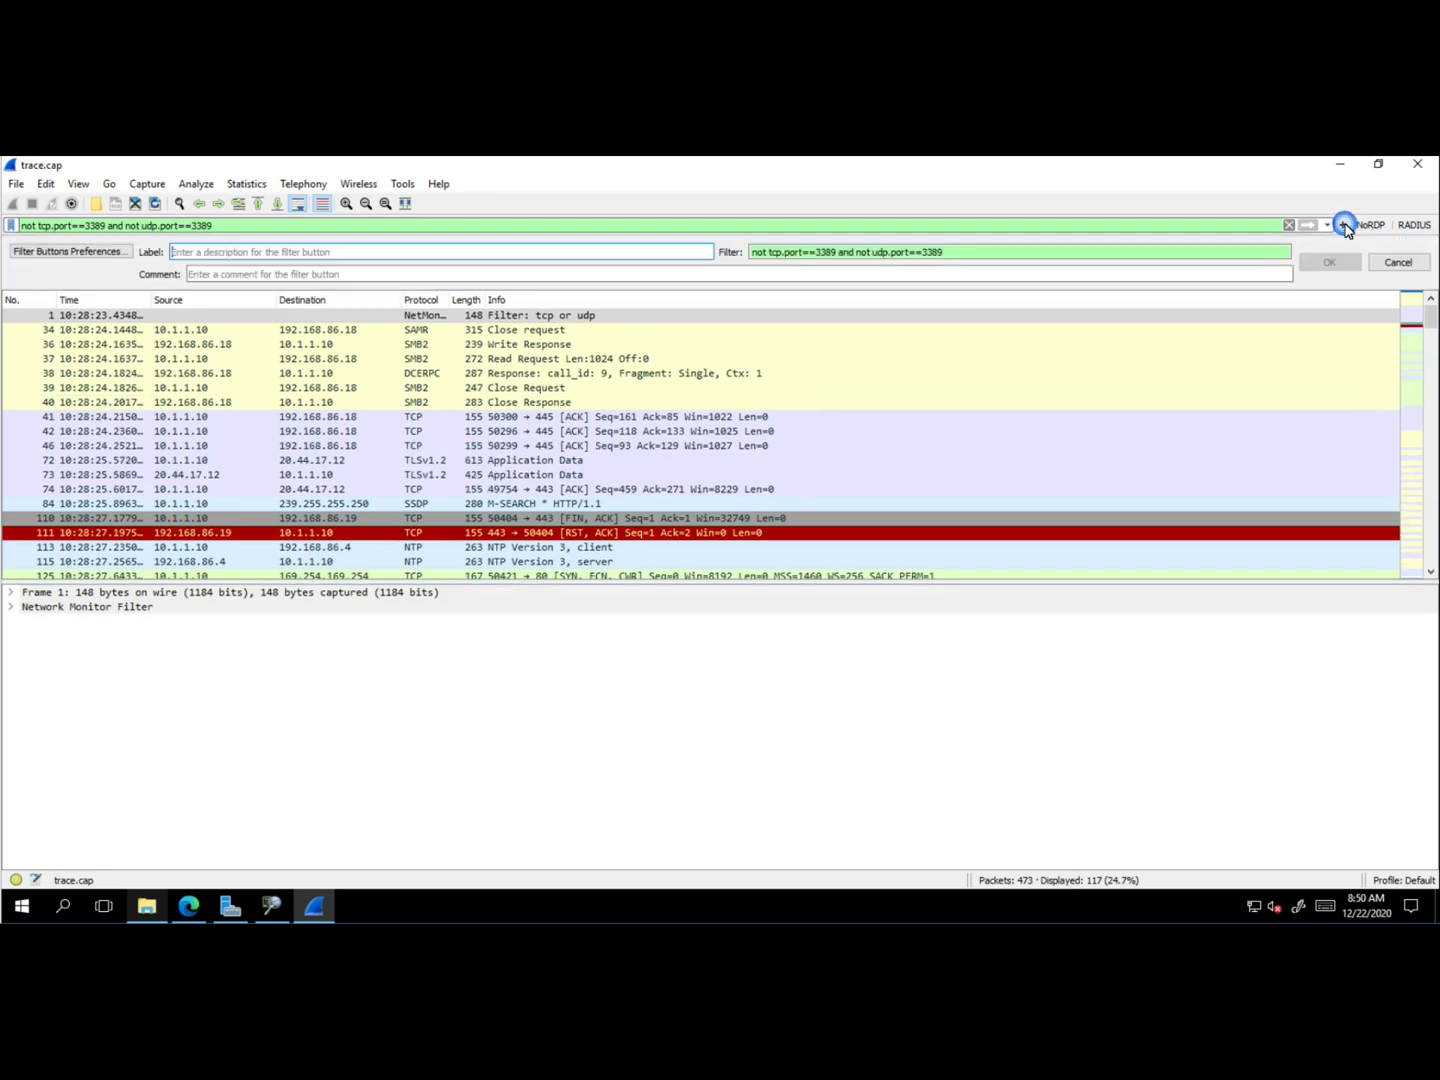
click(1398, 263)
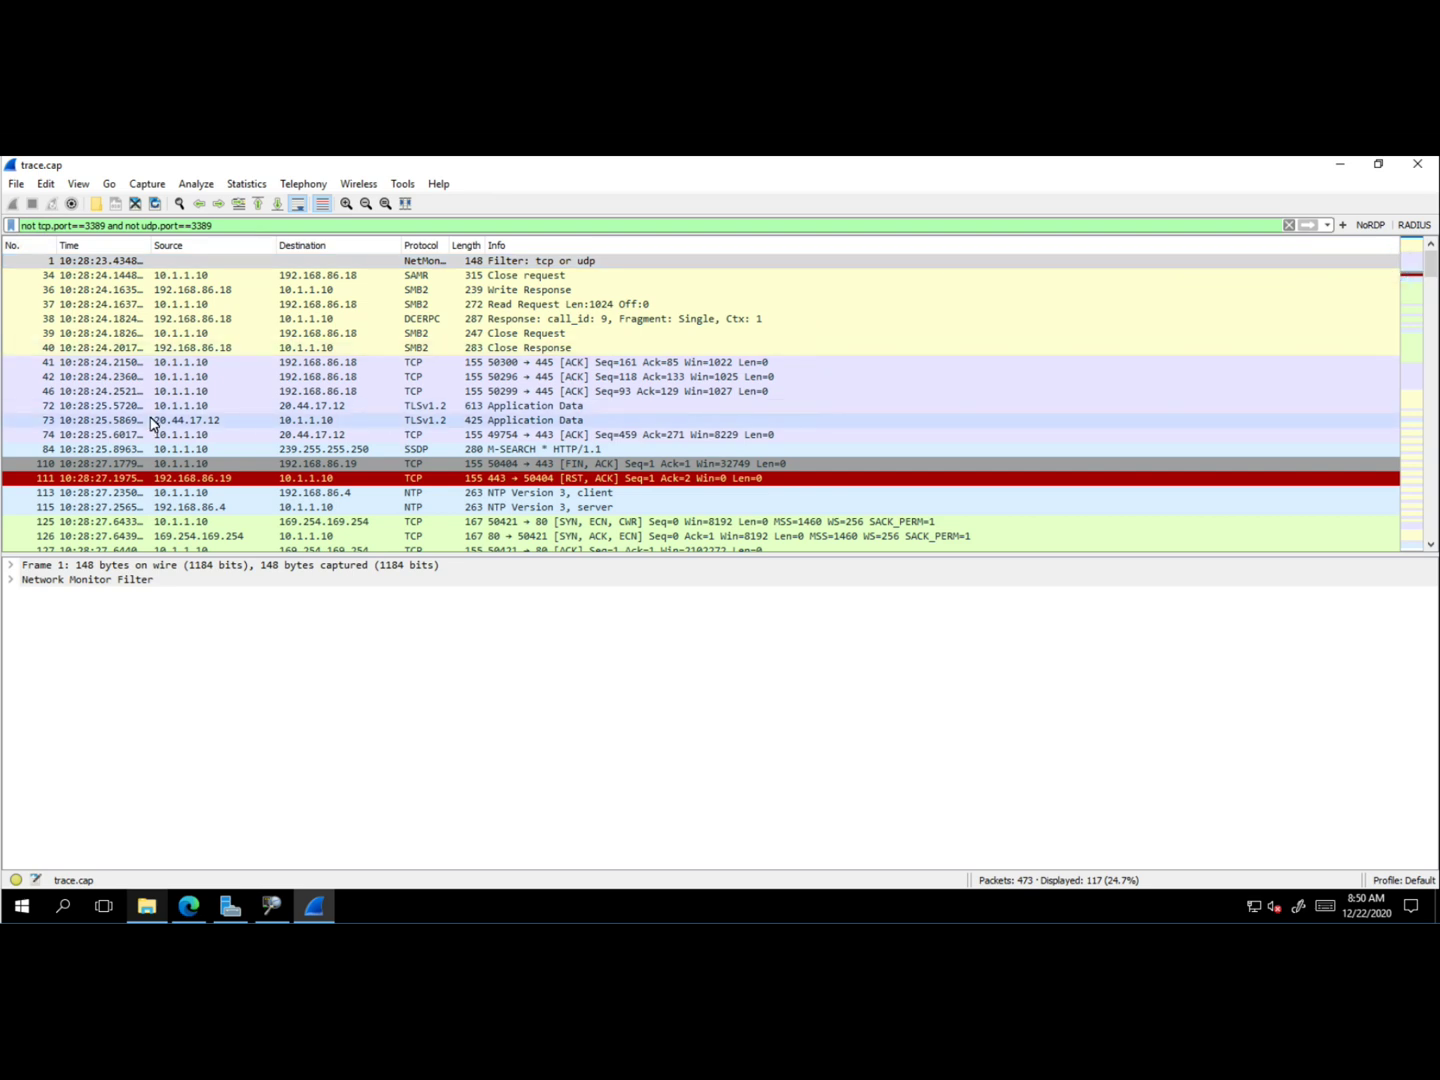